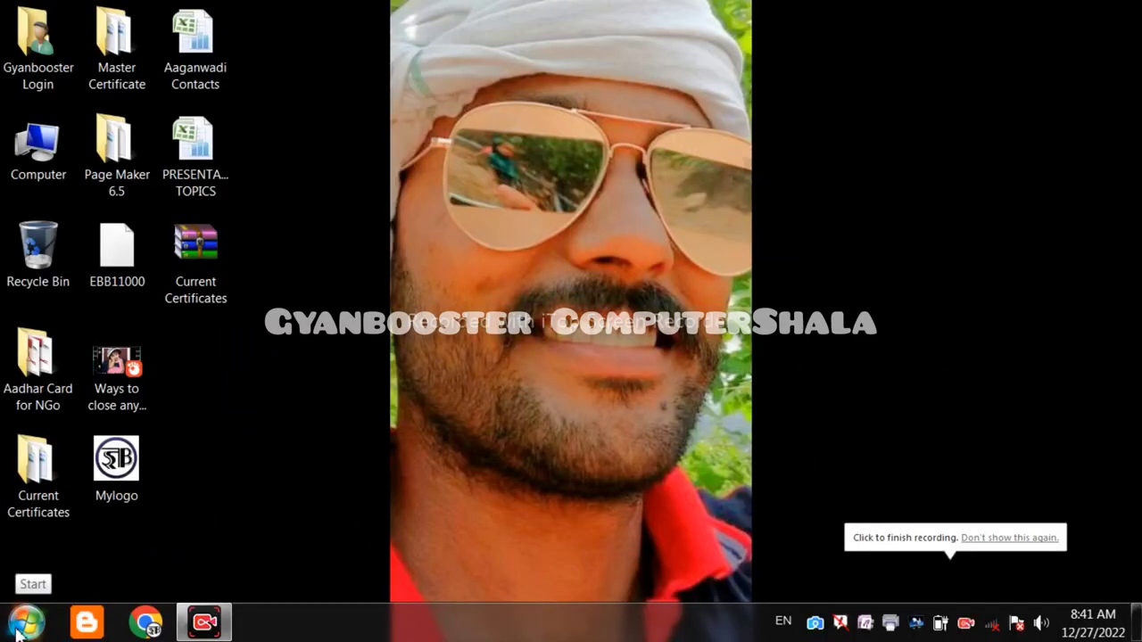
Launch Excel 2007 with a blank workbook and open the Quick Access Toolbar's More Commands settings
click(20, 627)
click(114, 156)
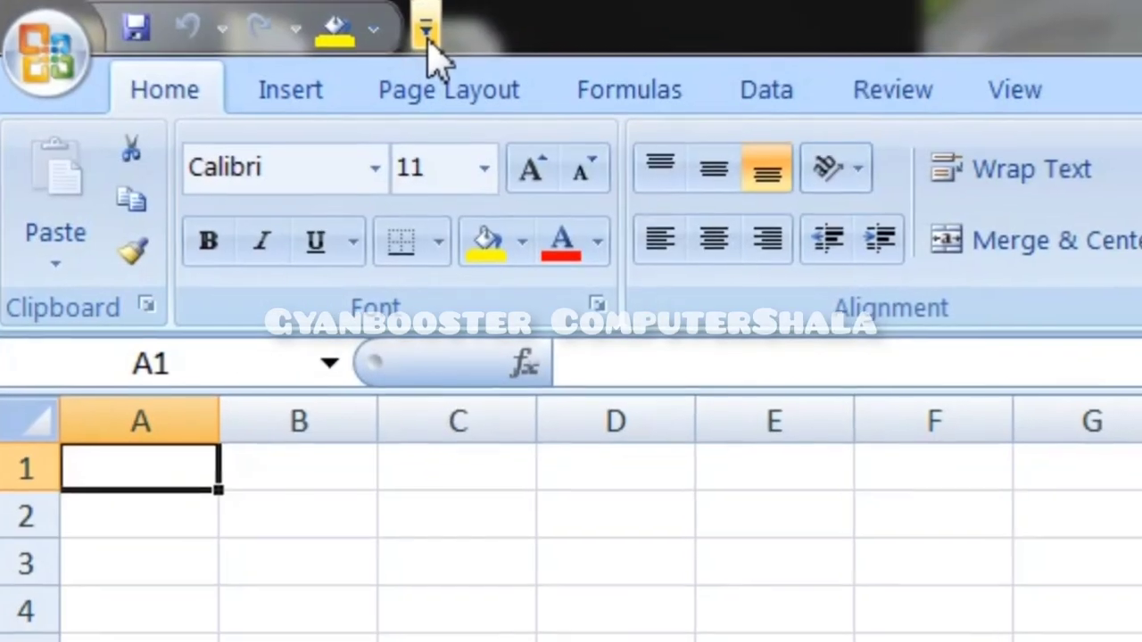
click(428, 36)
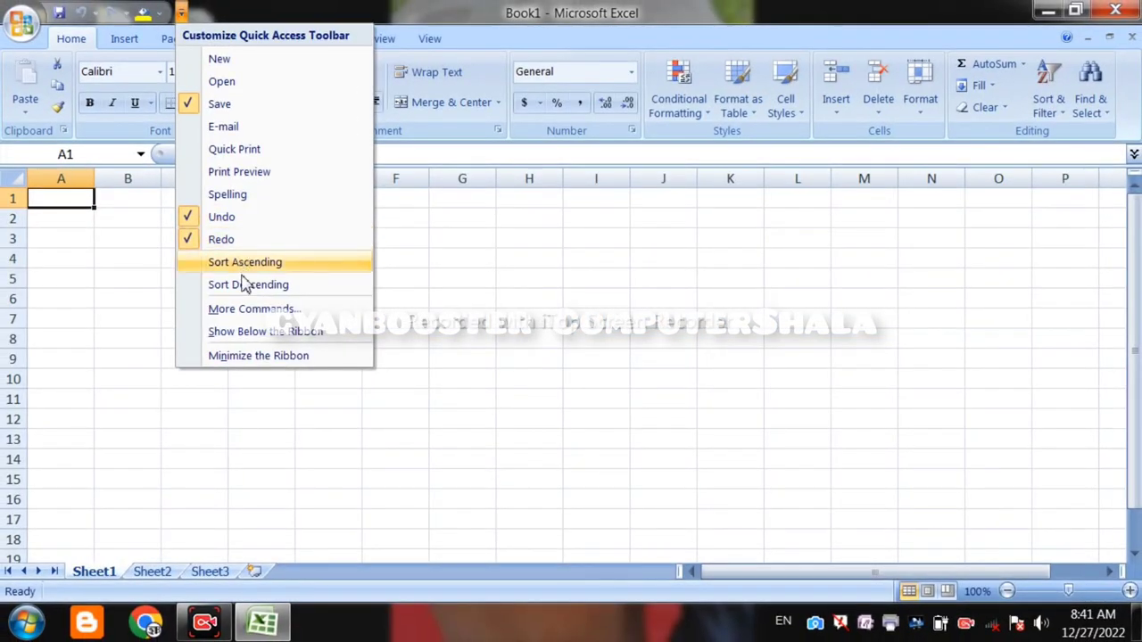
click(248, 309)
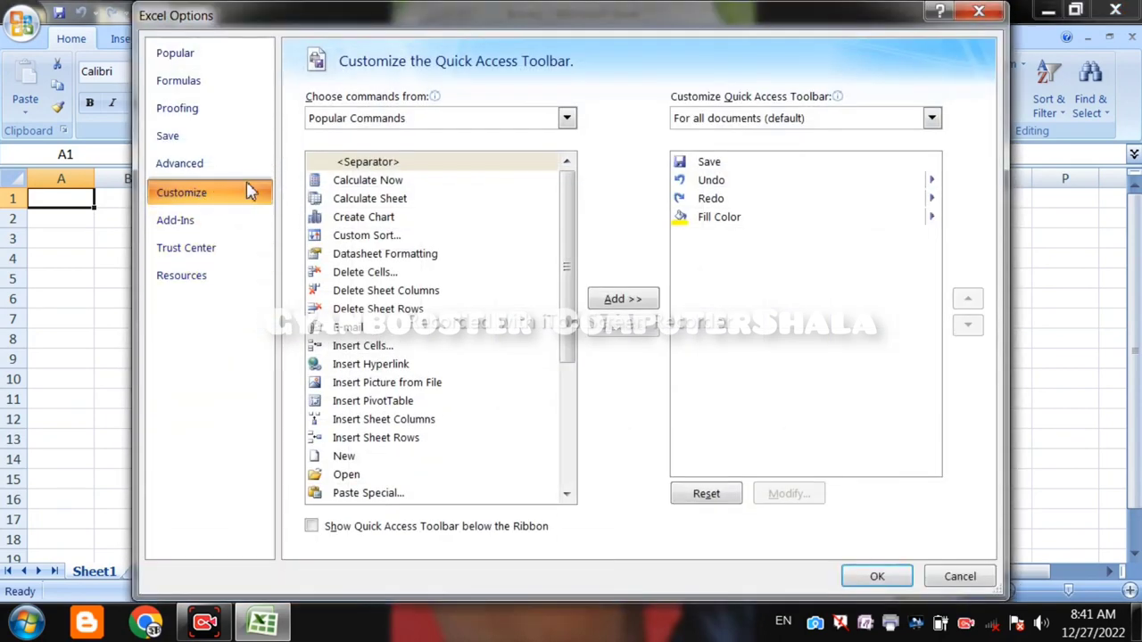
Add the Form command from All Commands to the Quick Access Toolbar and confirm with OK
click(567, 119)
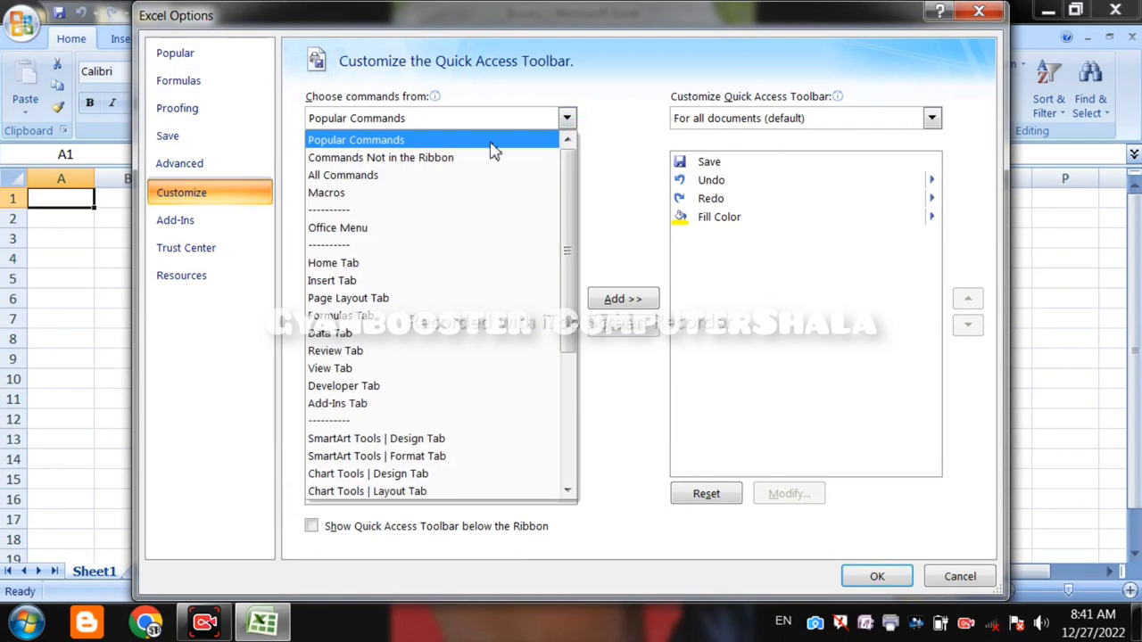
click(347, 178)
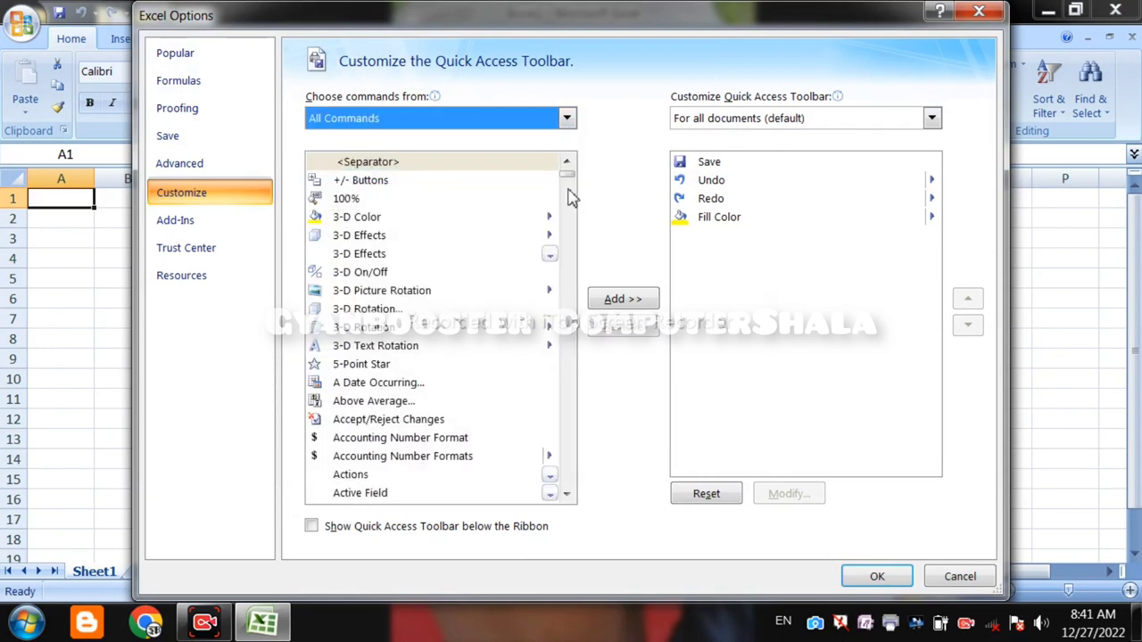
drag(568, 177, 578, 329)
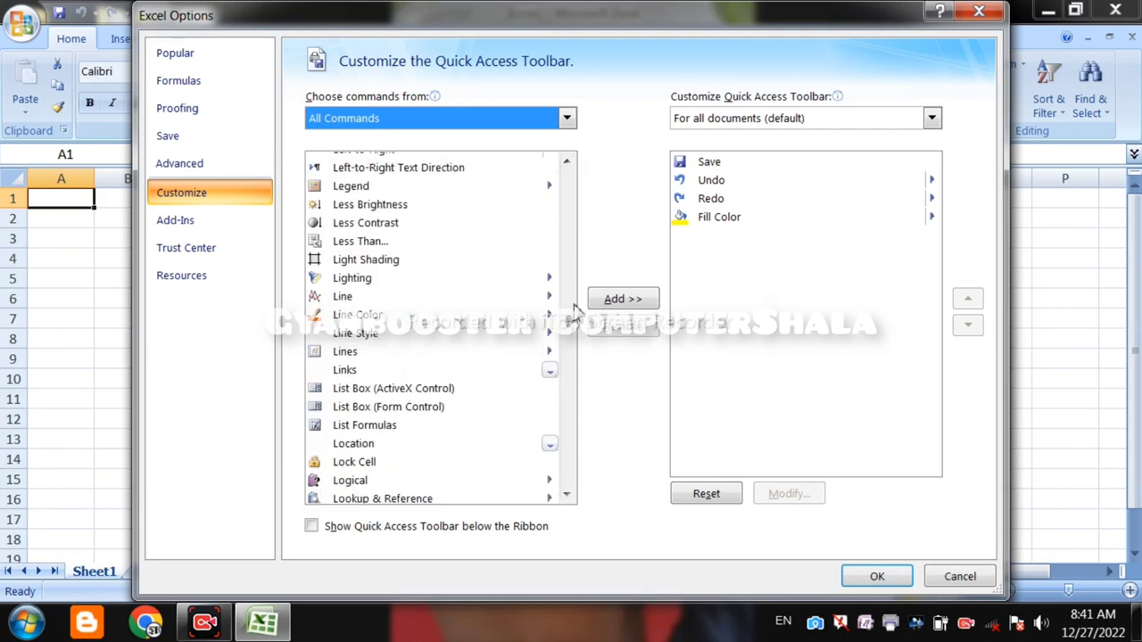
drag(571, 329, 567, 294)
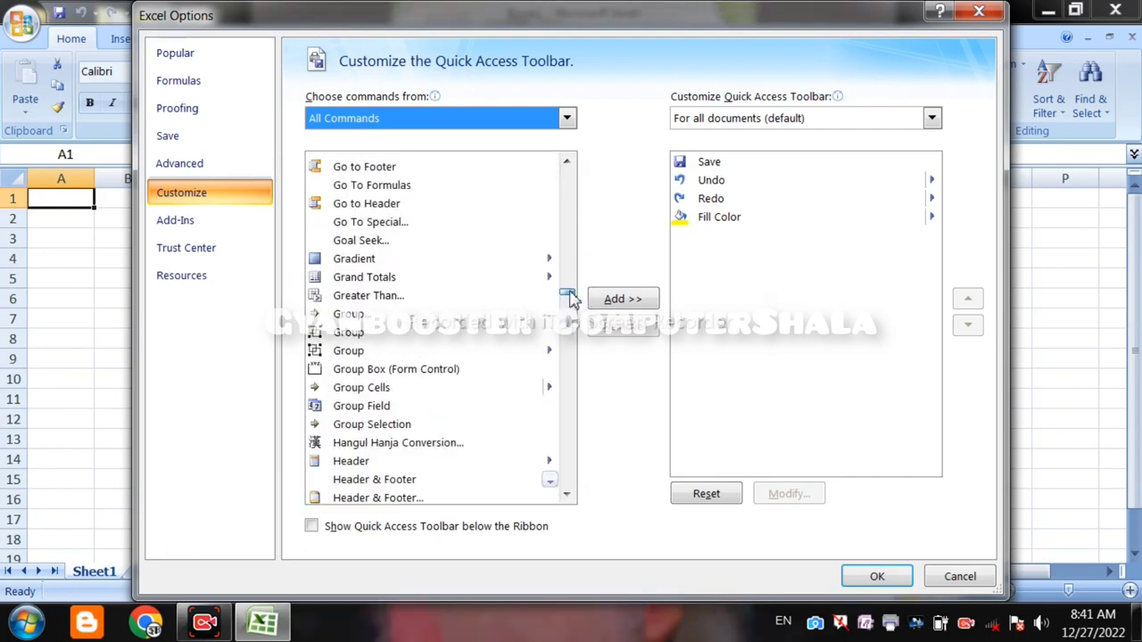
click(566, 162)
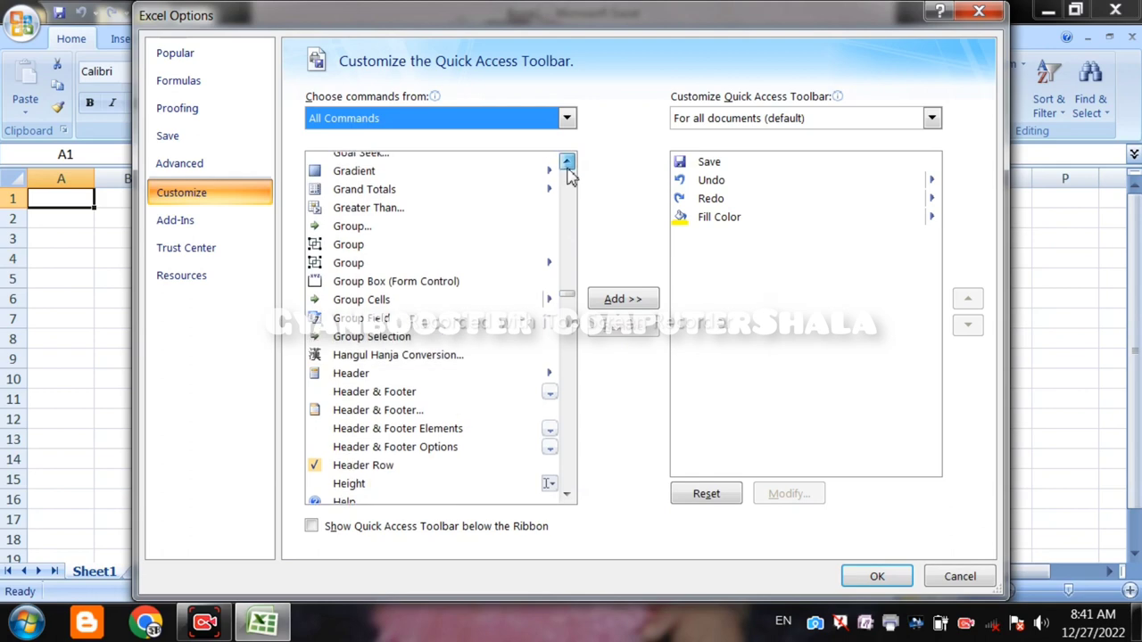
click(566, 161)
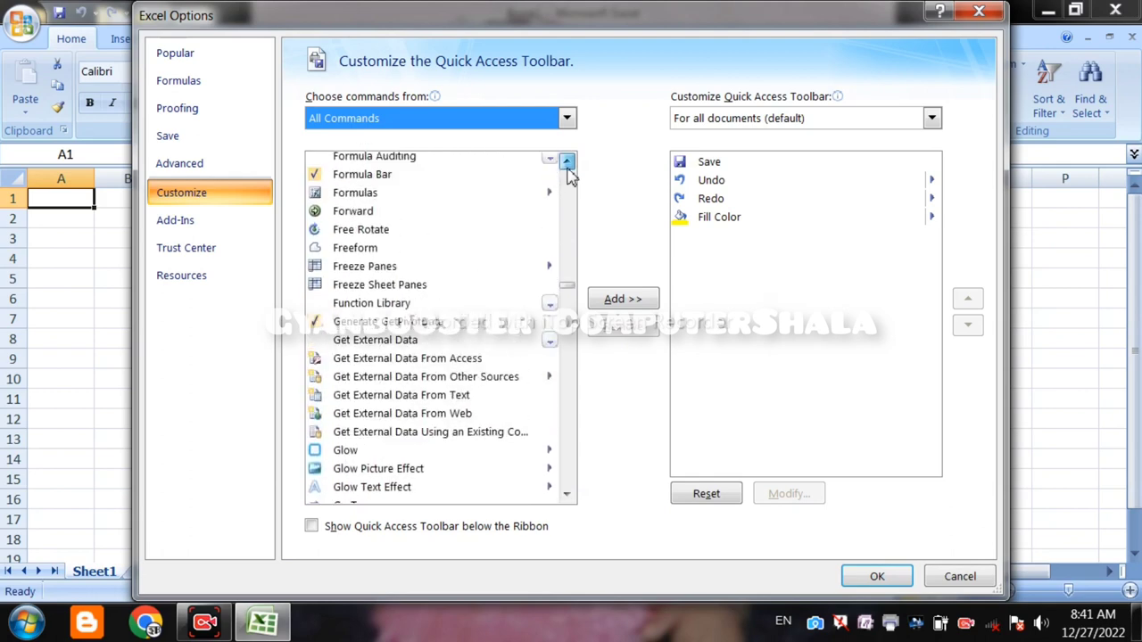
click(566, 161)
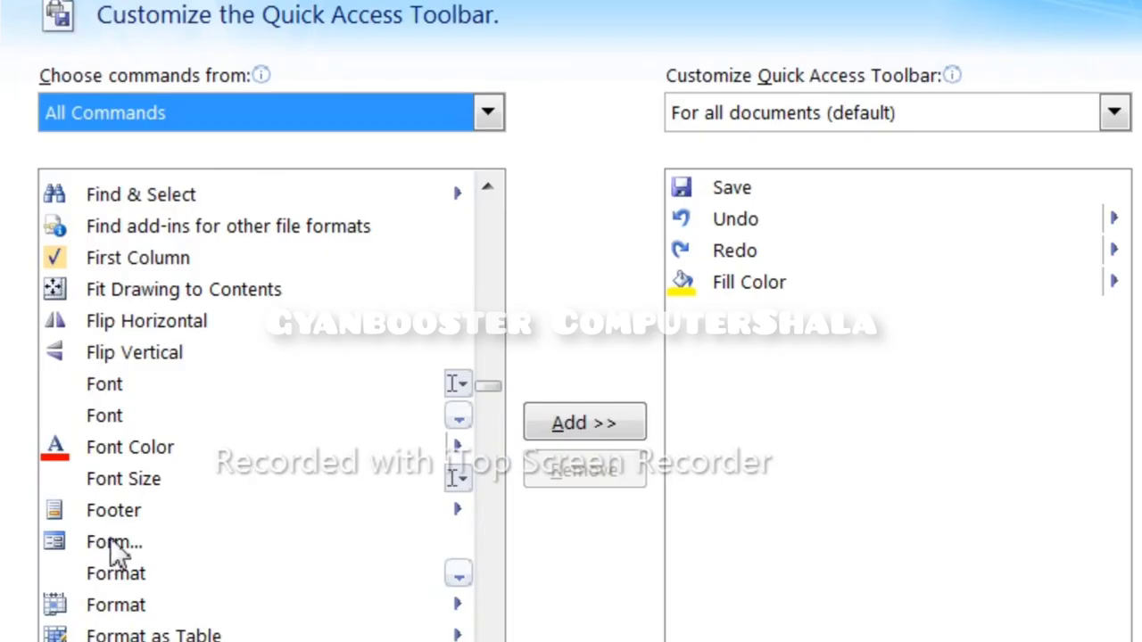
click(348, 367)
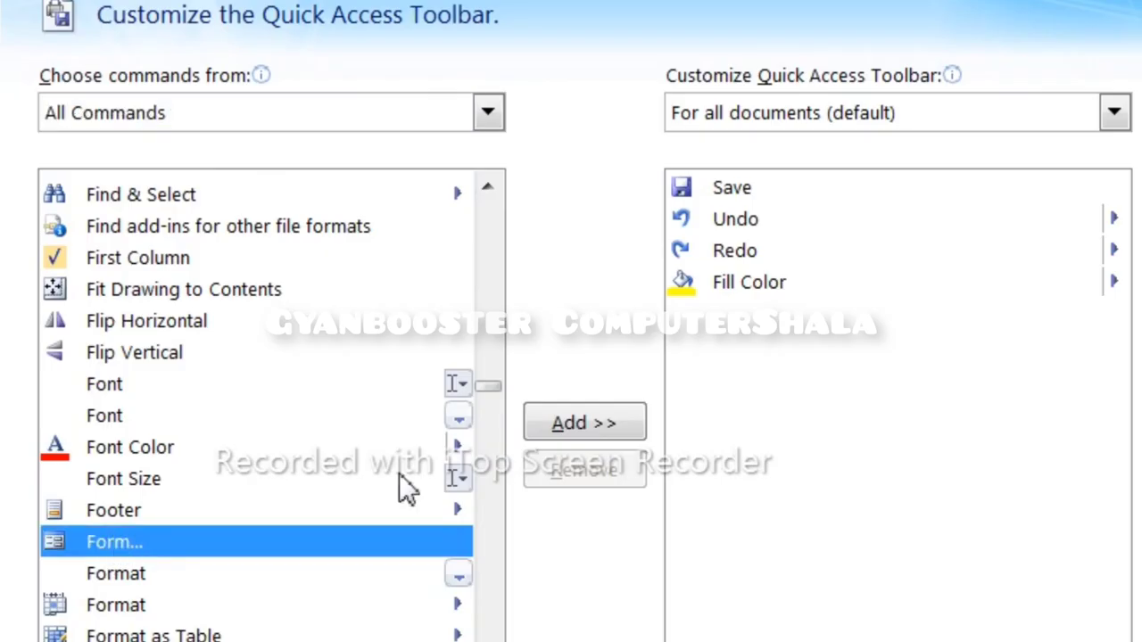
click(585, 423)
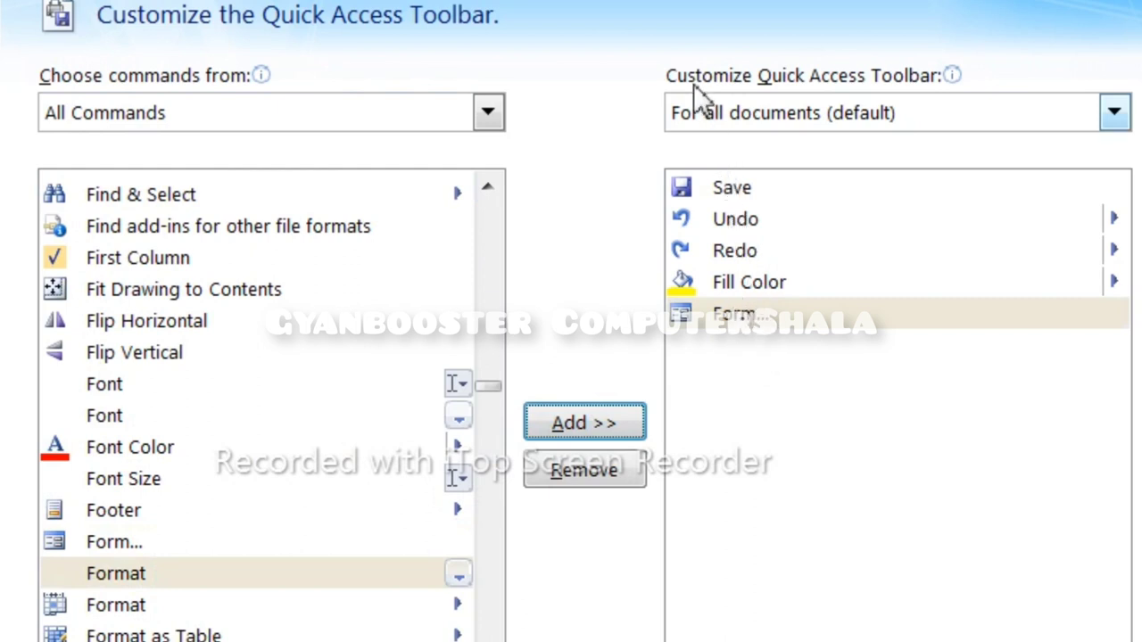
mouse_move(941, 99)
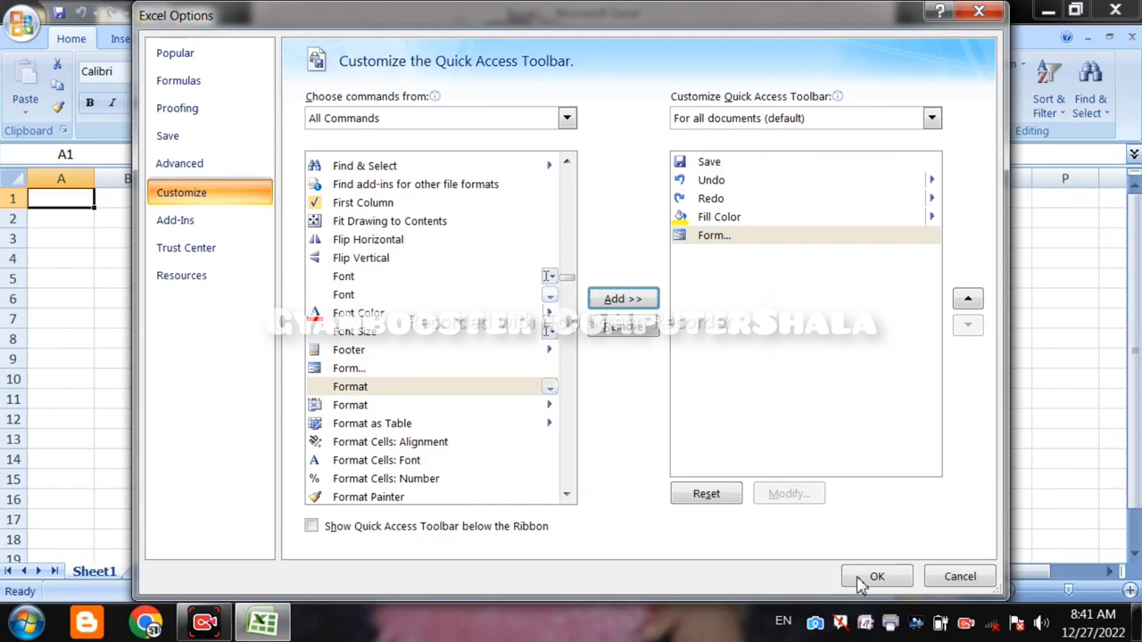
click(858, 580)
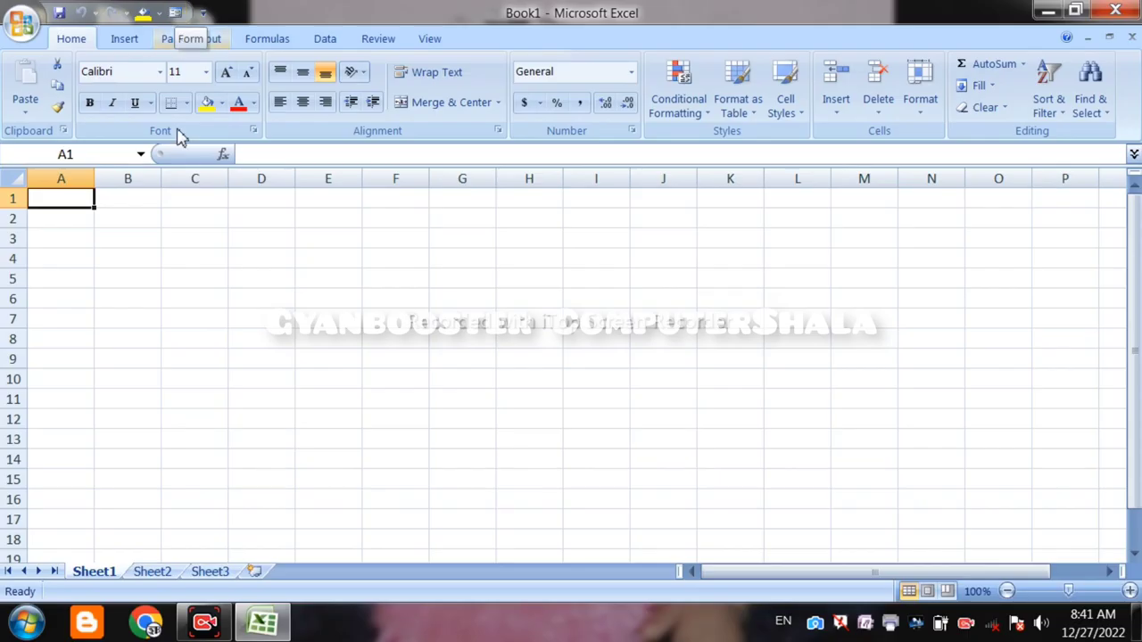
Enter headers SN, STUDENT'S NAME, FATHER'S NAME, CLASS and ADDRESS into cells A1 to E1
text(SN)
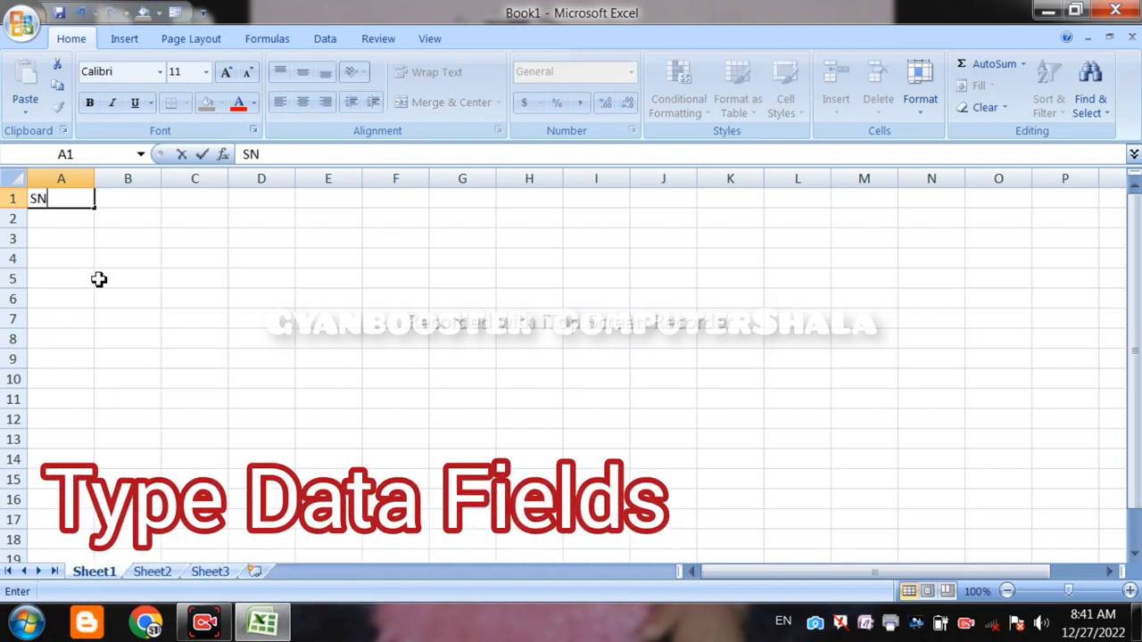
key(Tab)
text(STUDENT)
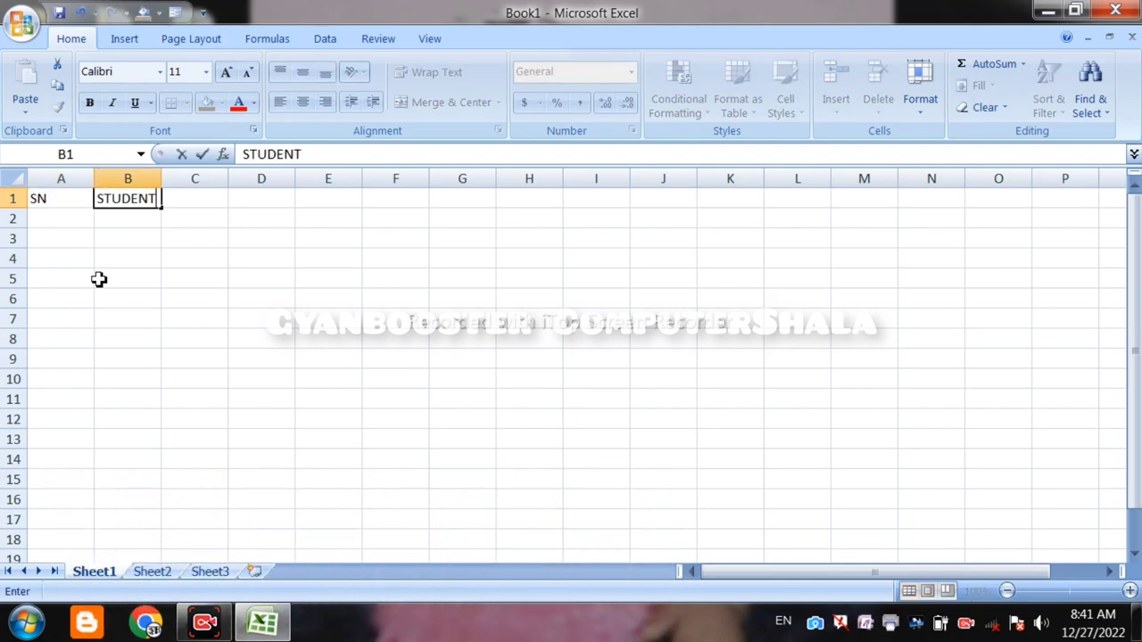
text('S NAME)
key(Tab)
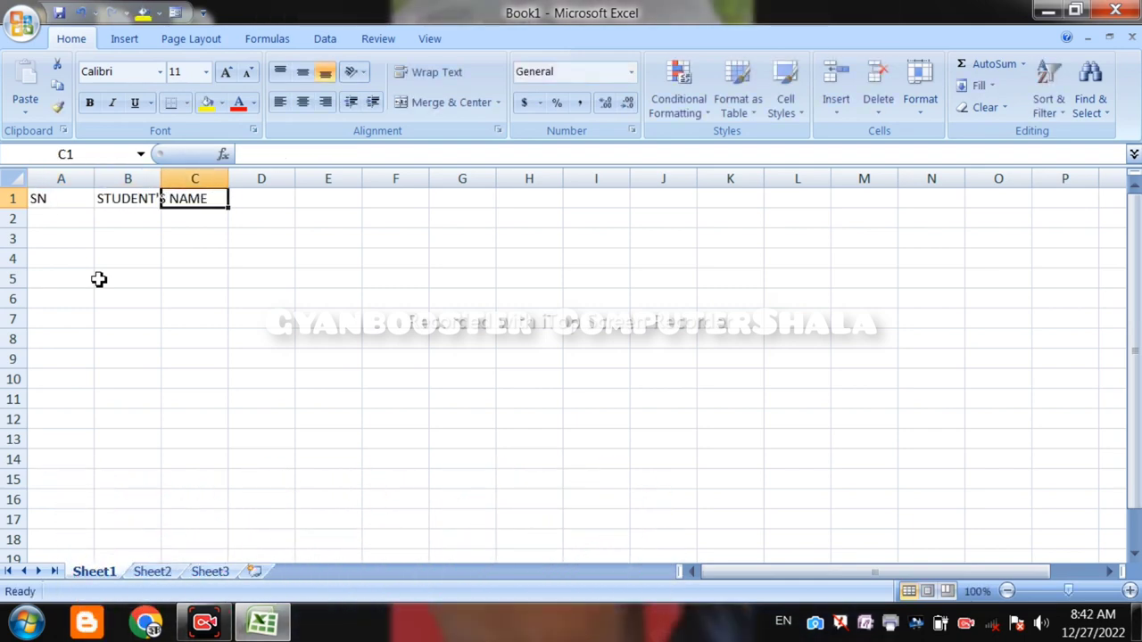
text(FATHER)
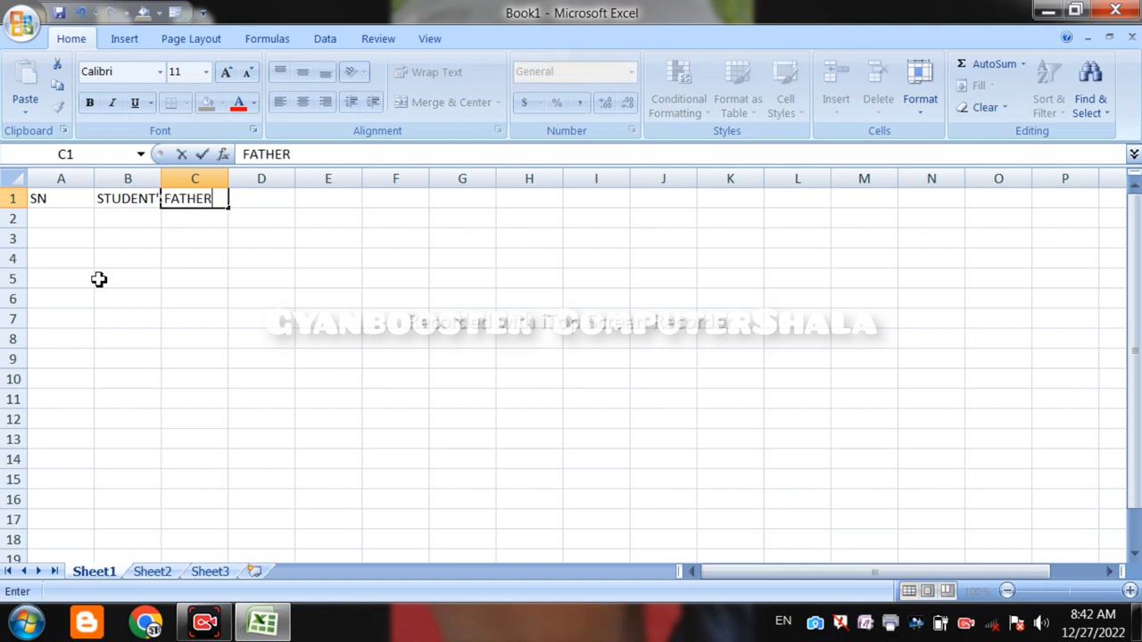
text(NAME)
key(Tab)
text(C)
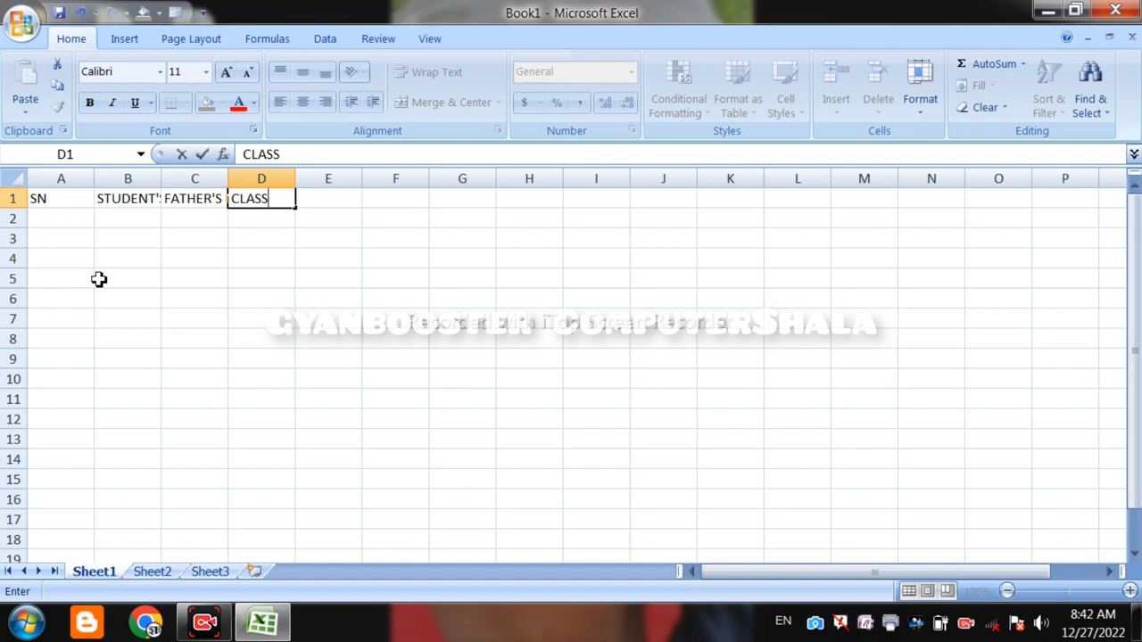
key(Tab)
text(ADDRE)
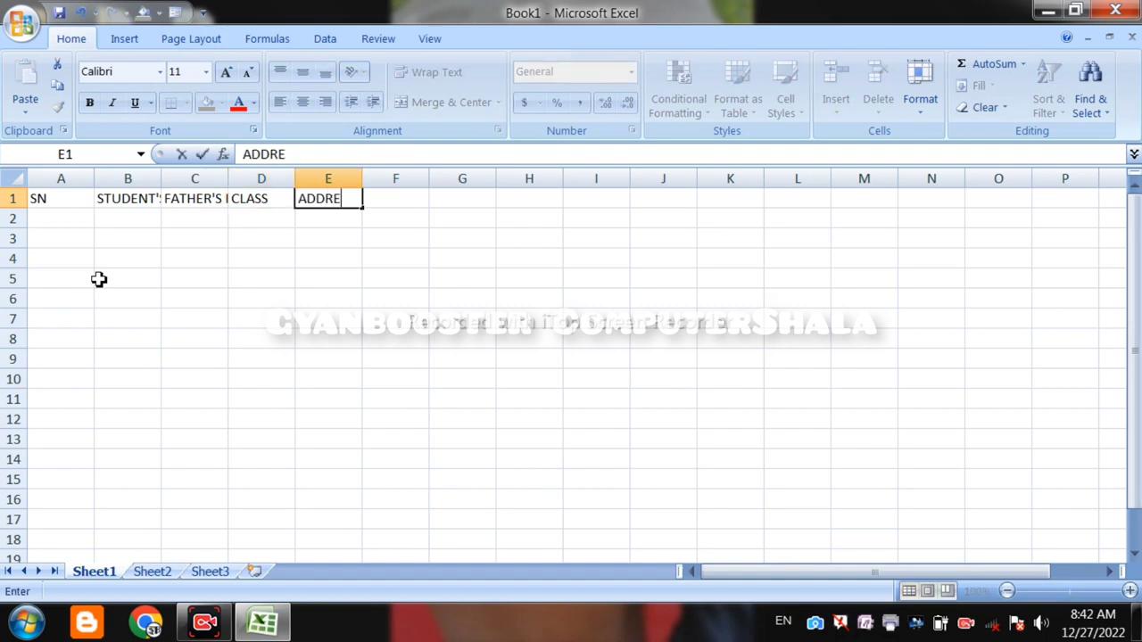
text(SS)
key(Return)
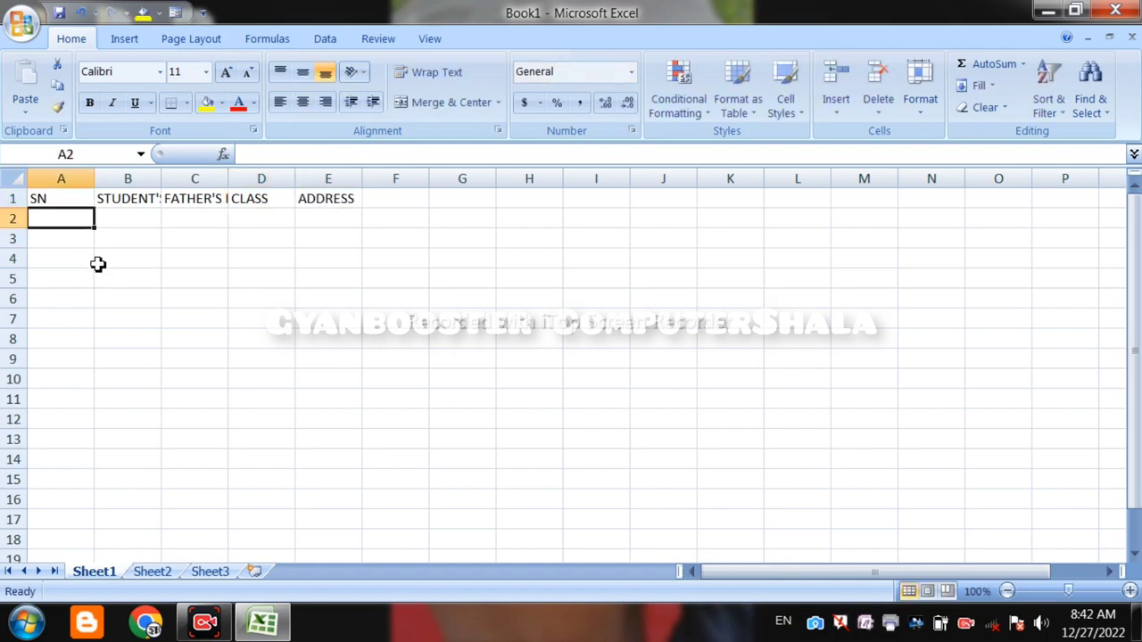
Widen columns B through F equally and narrow column A to fit SN
drag(134, 179, 395, 178)
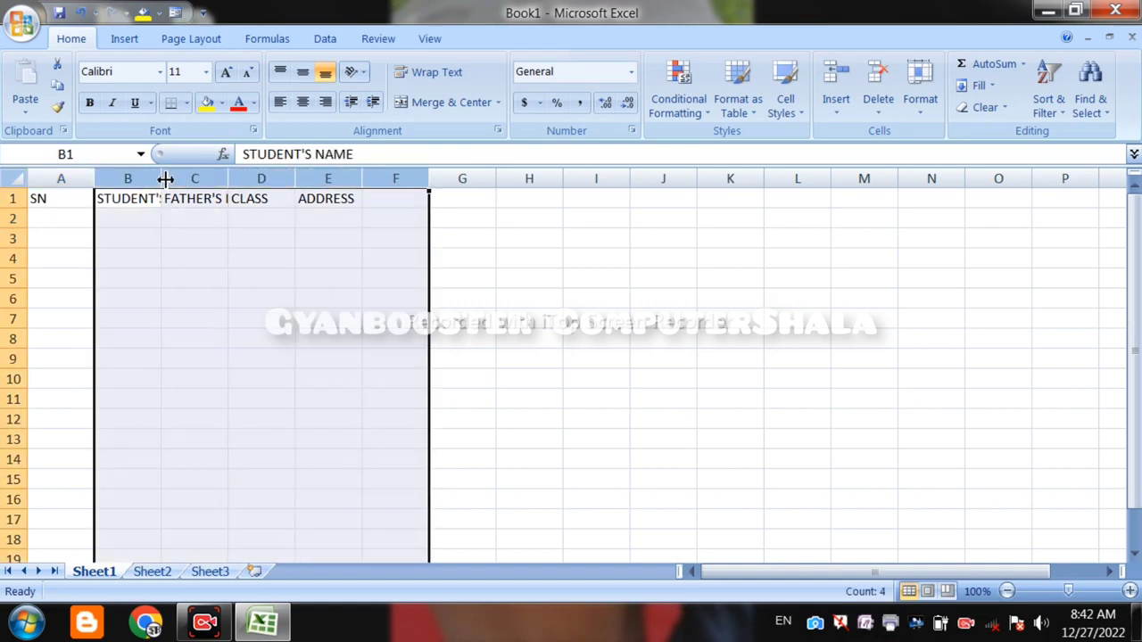
drag(162, 179, 215, 184)
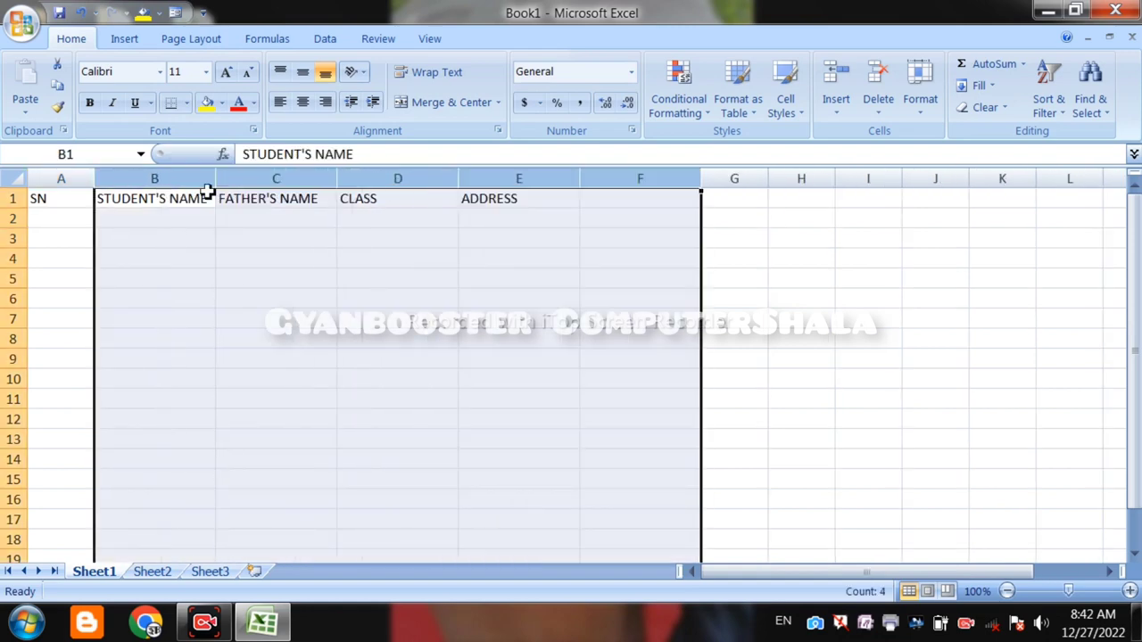
click(185, 236)
drag(94, 178, 67, 182)
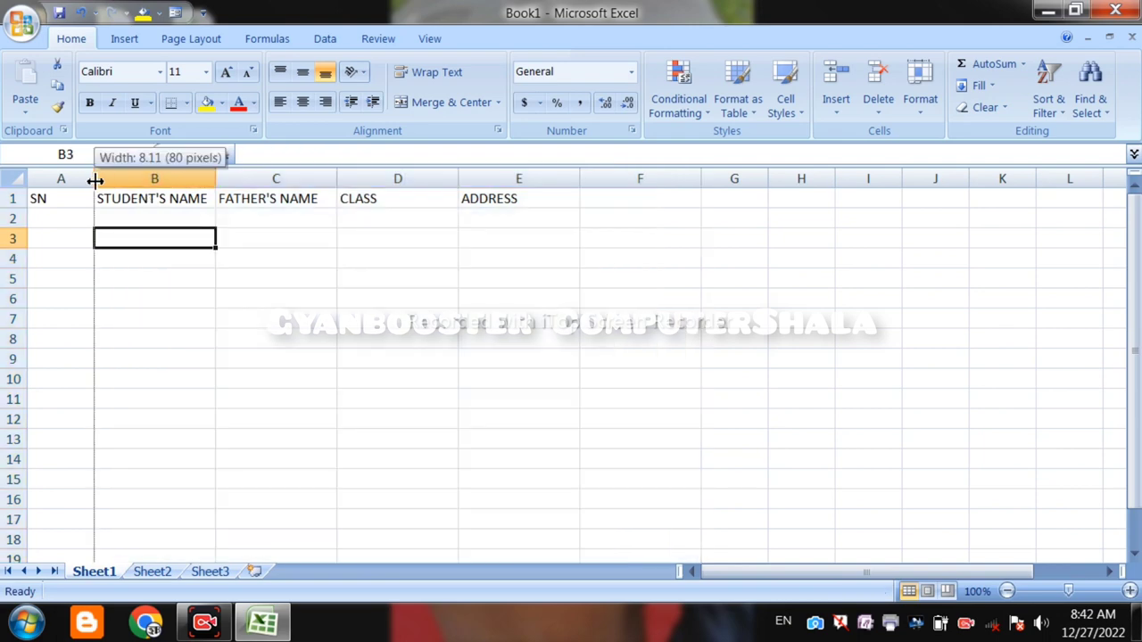
Centre the table area A1:E19 and make the row 1 headers bold
drag(491, 198, 47, 548)
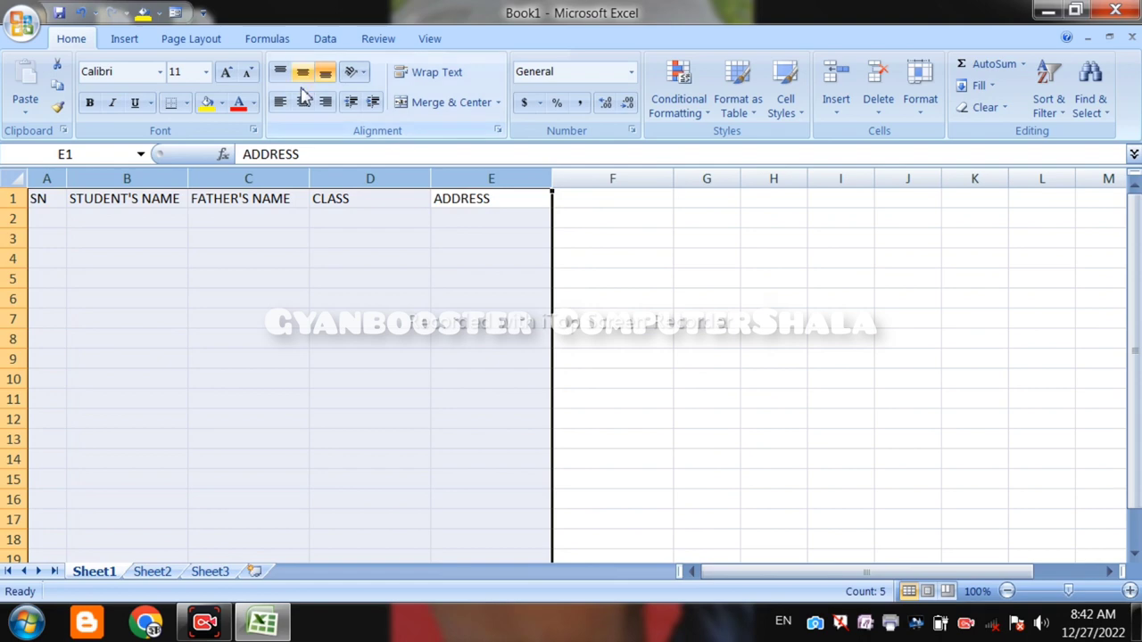
click(304, 103)
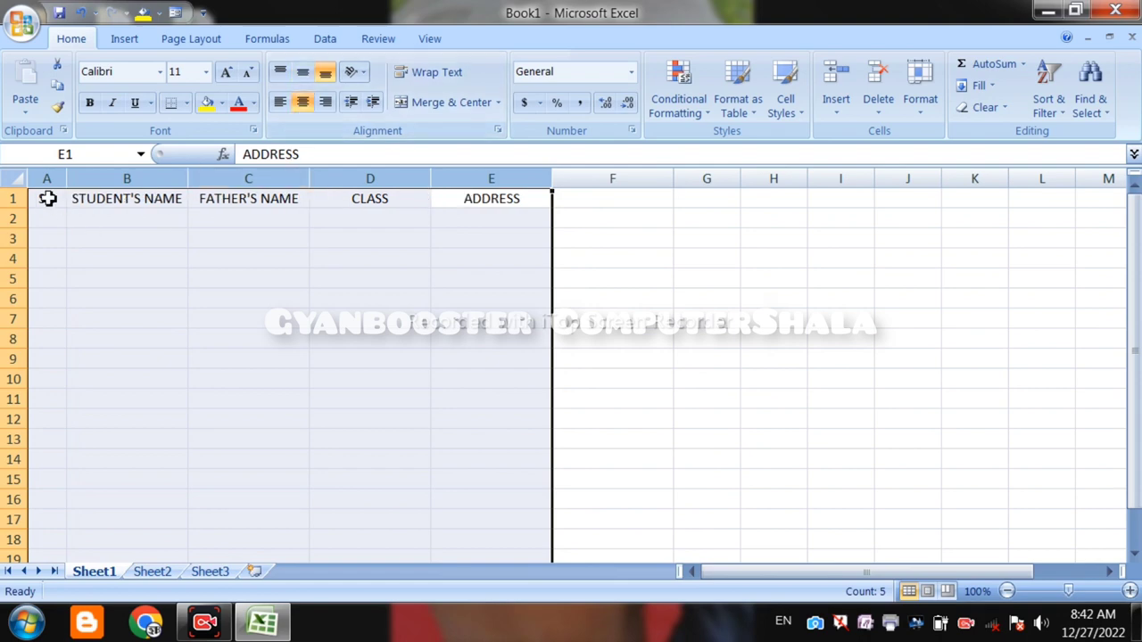
drag(45, 198, 491, 199)
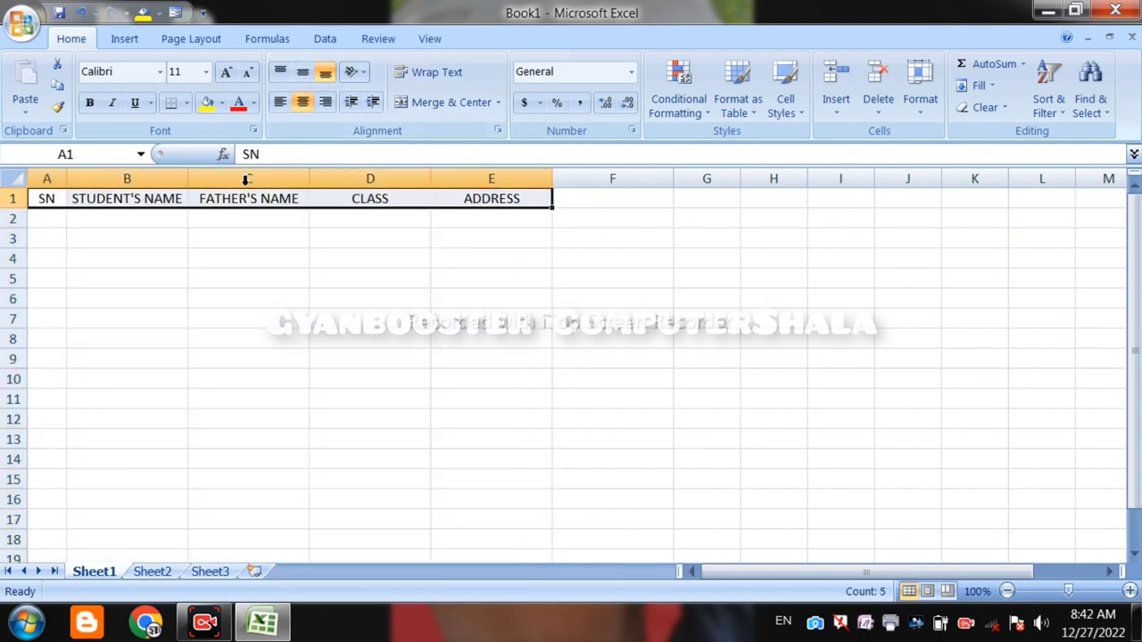
click(91, 103)
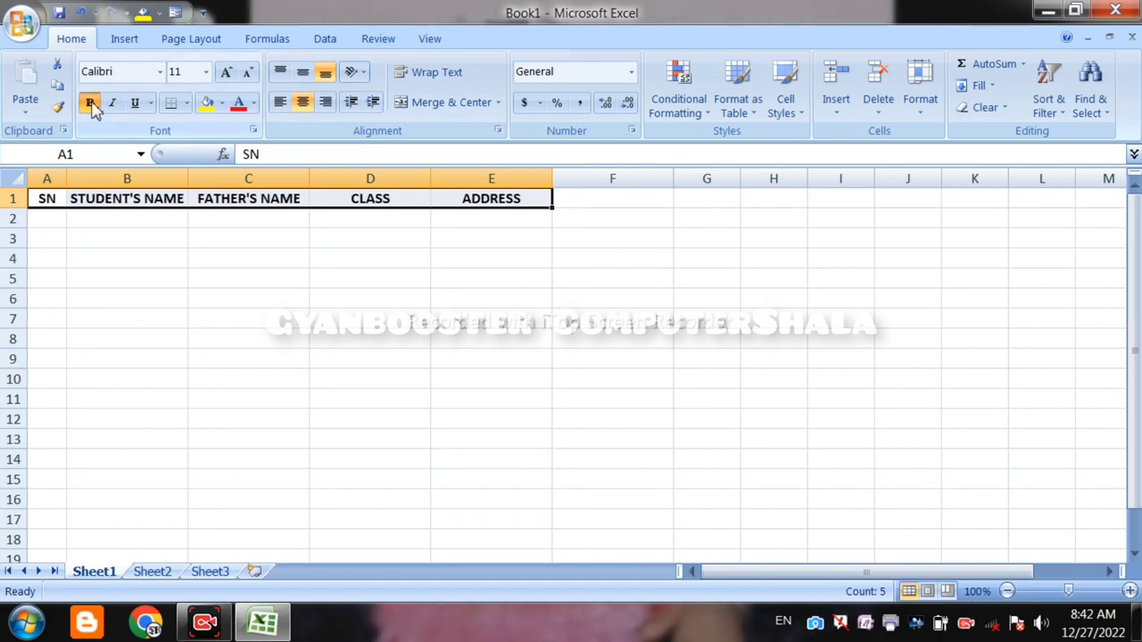
click(243, 277)
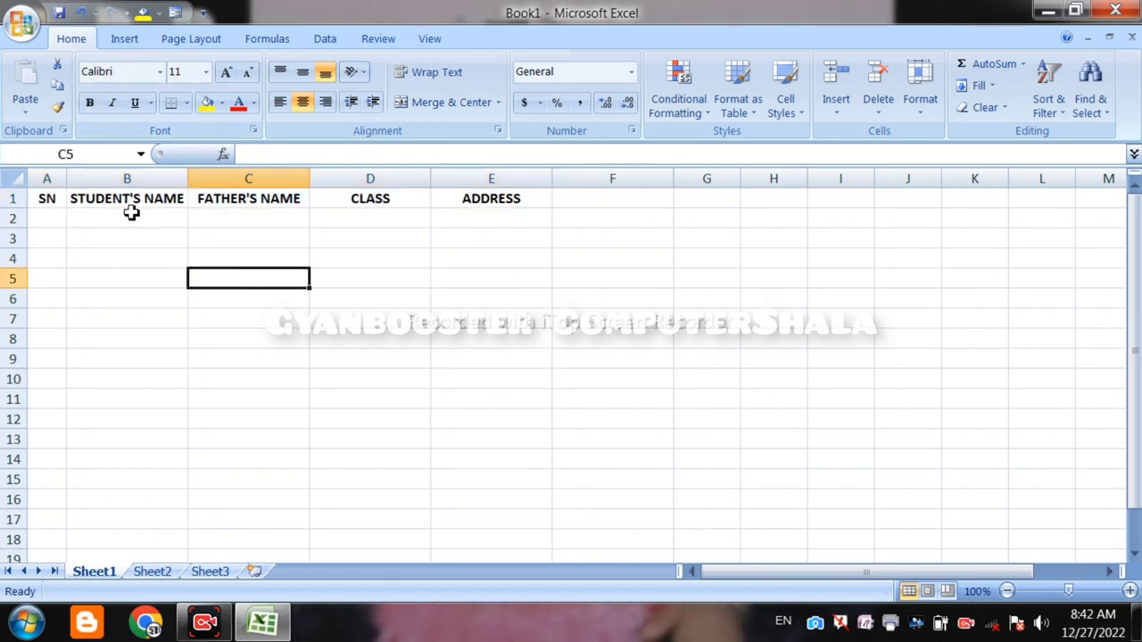
Select headers B1:E1 and open the data form, accepting the warning
drag(121, 200, 515, 199)
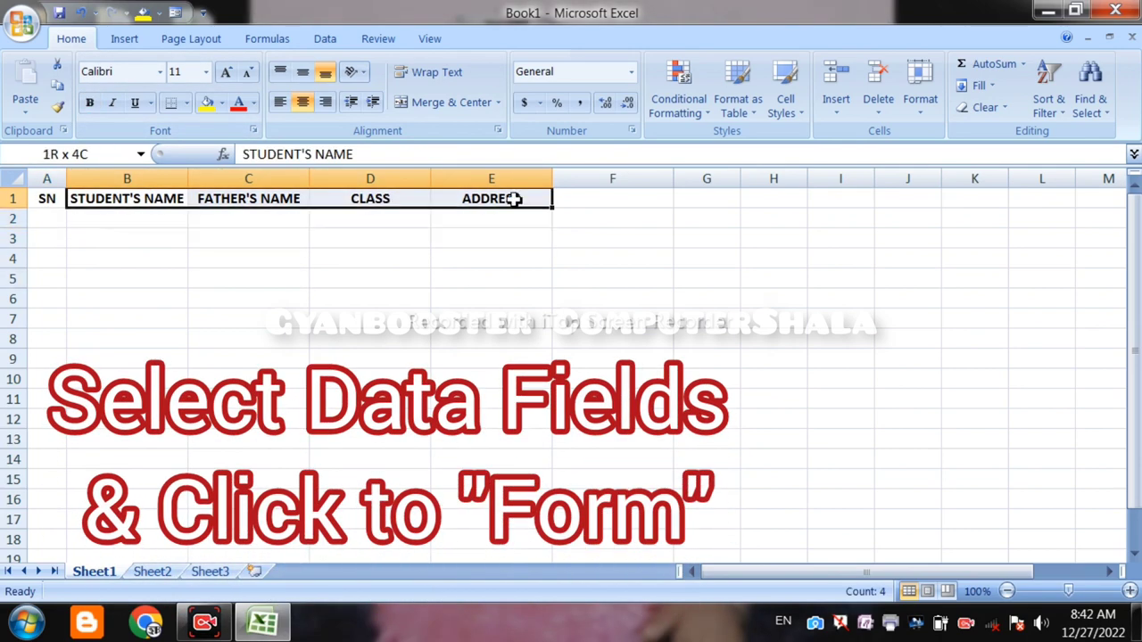
click(176, 14)
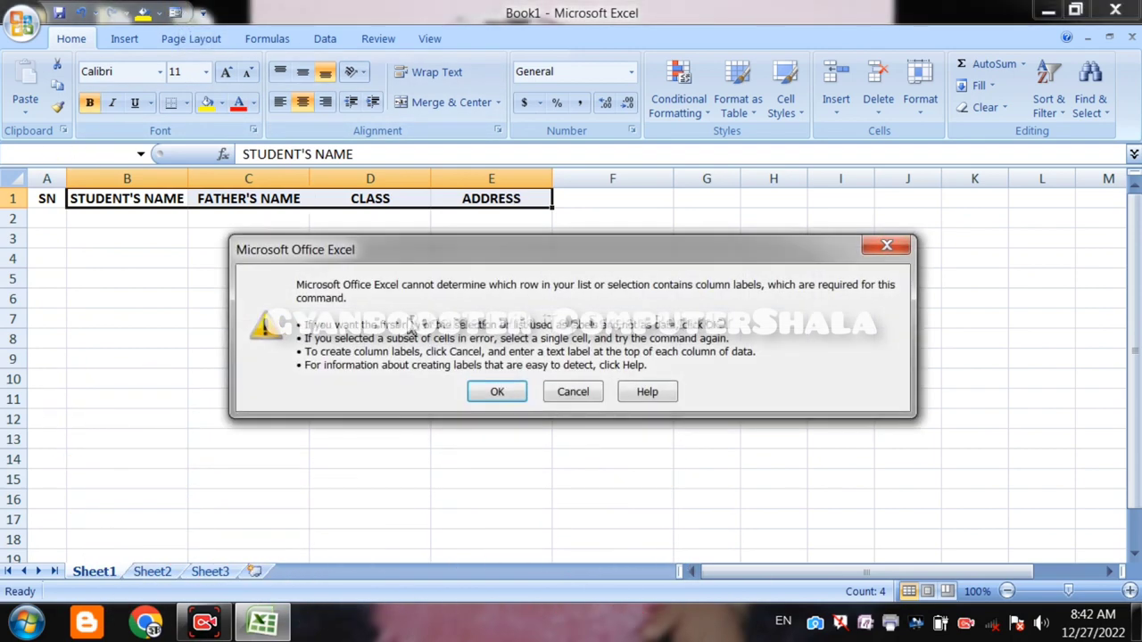
click(496, 392)
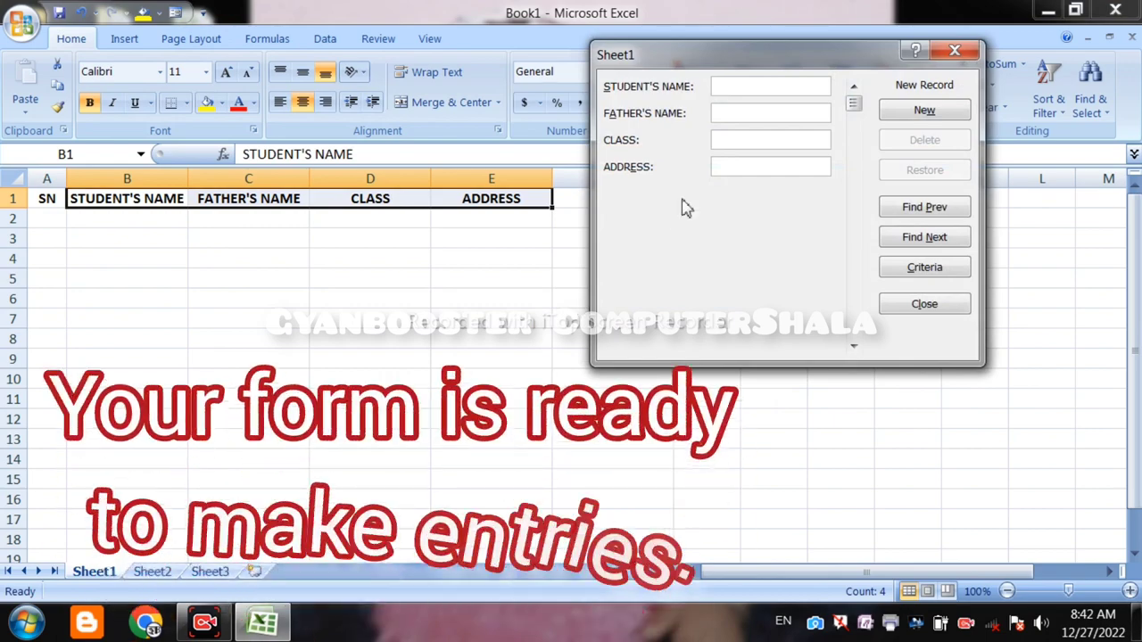
Enter the first two student records into rows 2 and 3 via the data form, then close it
mouse_move(683, 58)
mouse_down()
mouse_move(647, 221)
mouse_move(657, 208)
mouse_up()
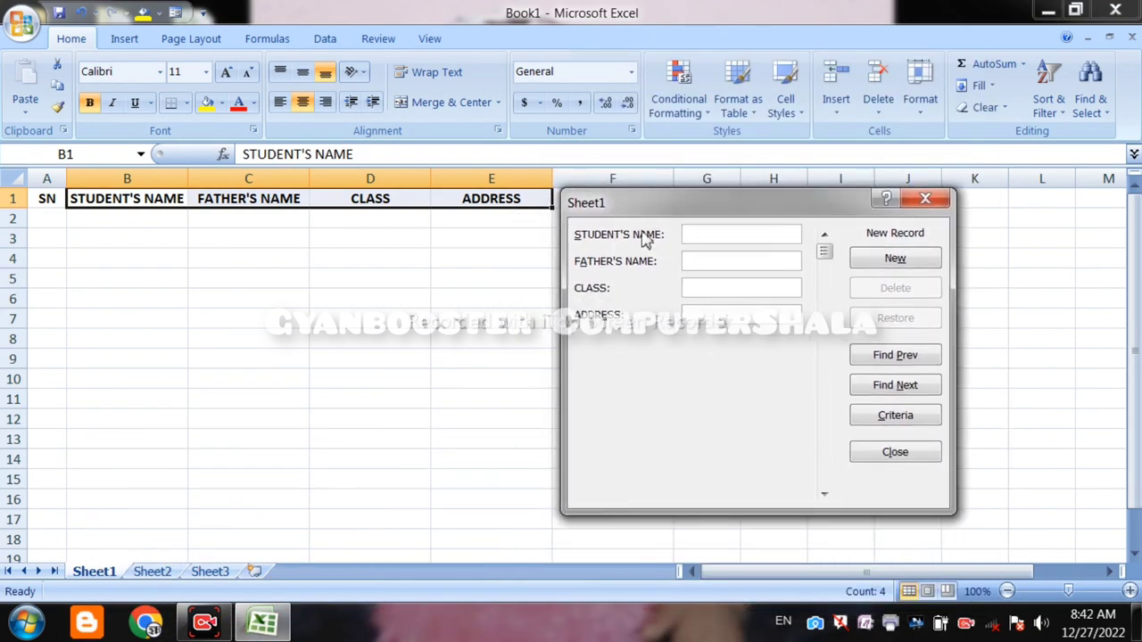
text(AJAYKUMAR)
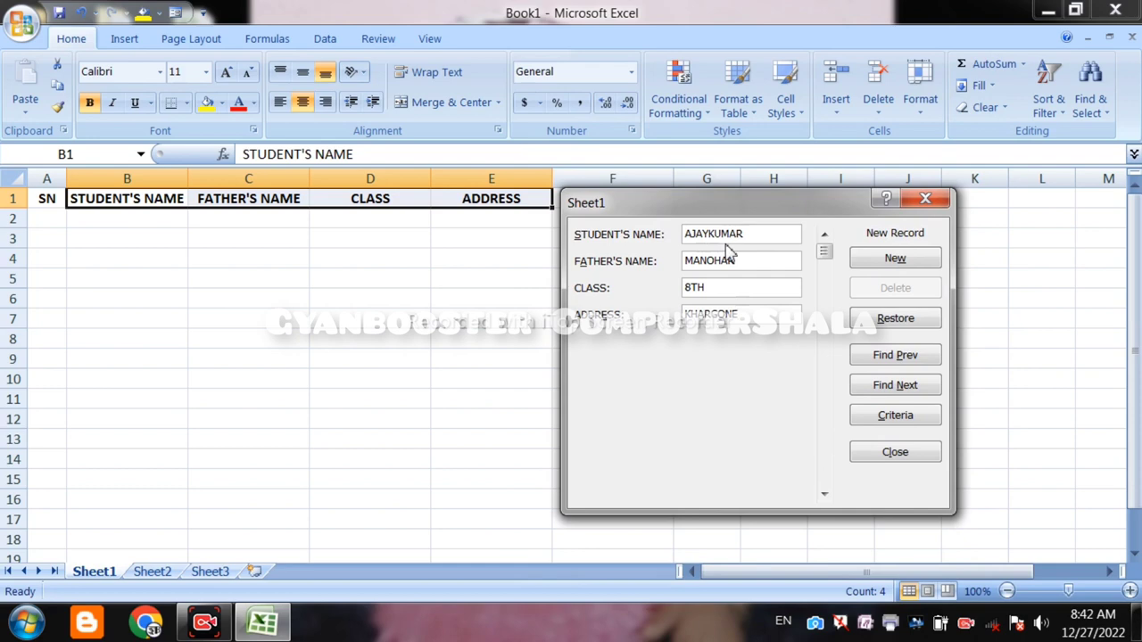
click(895, 258)
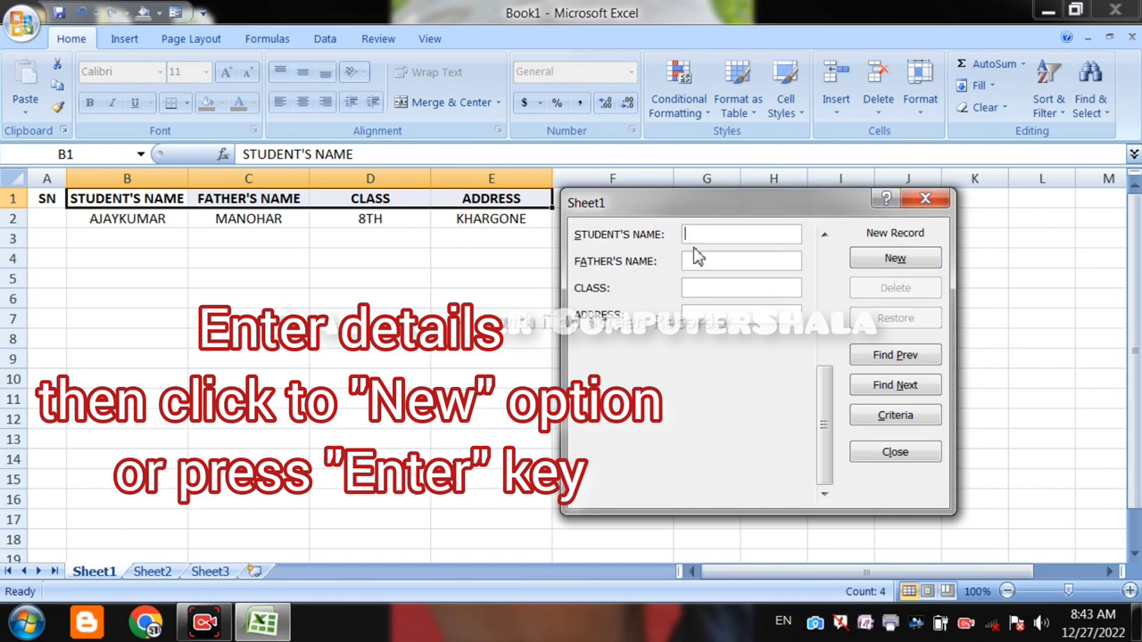
text(SUNIL)
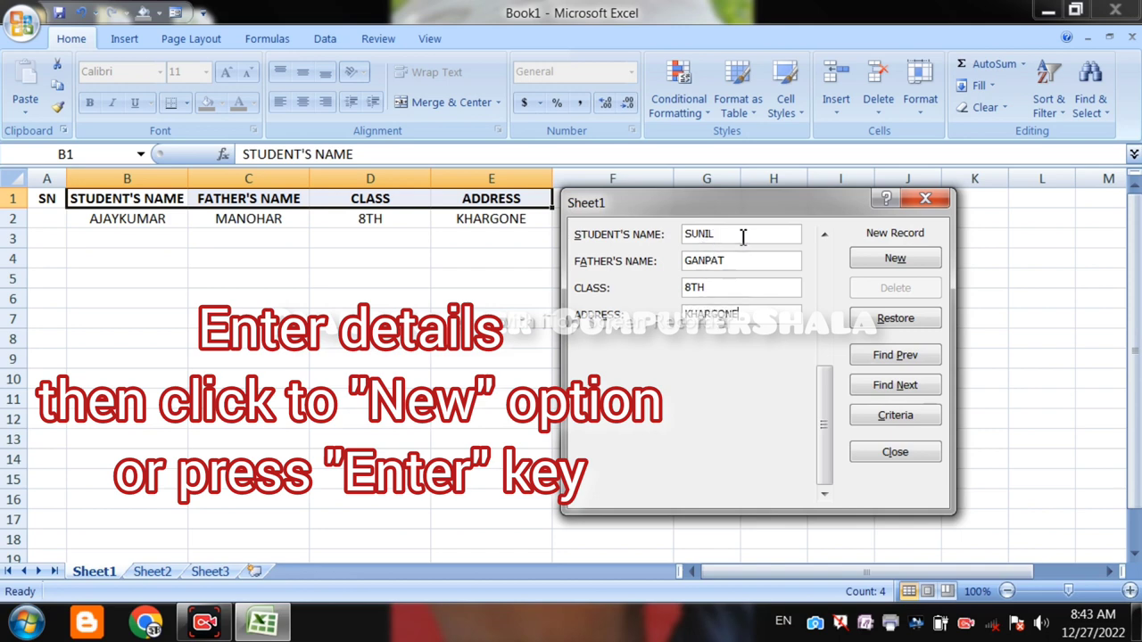
click(886, 262)
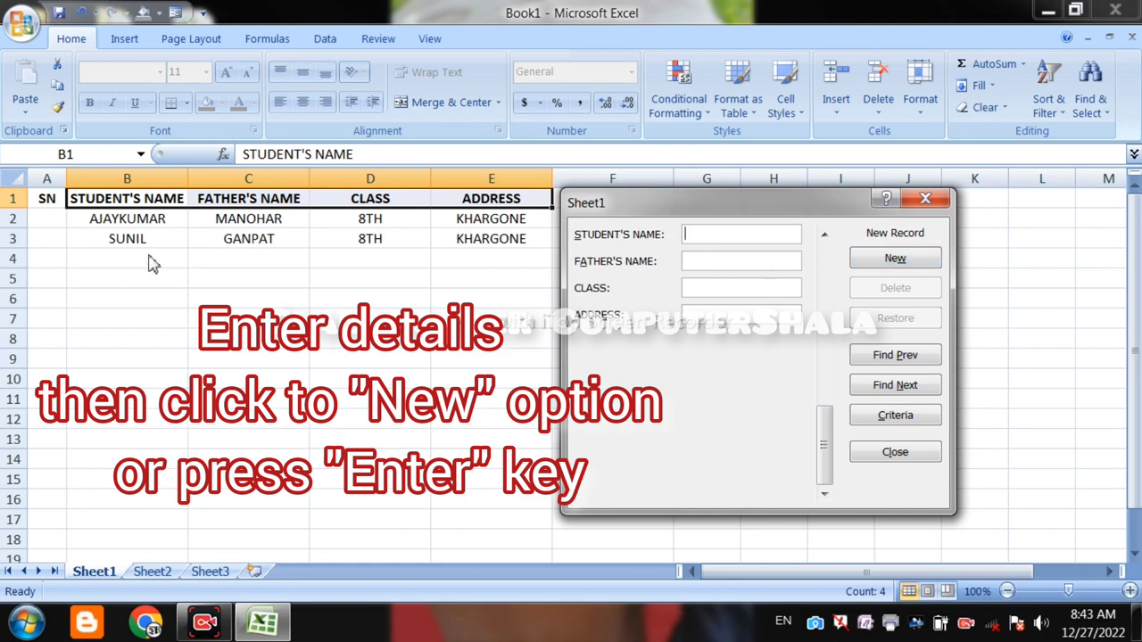
click(926, 200)
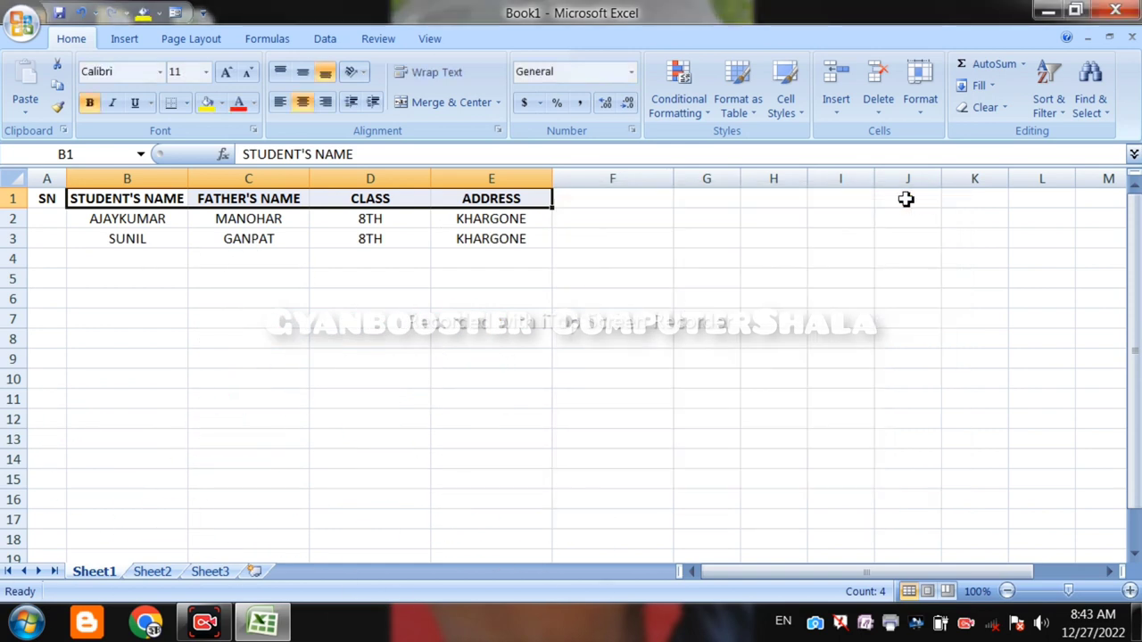
click(213, 309)
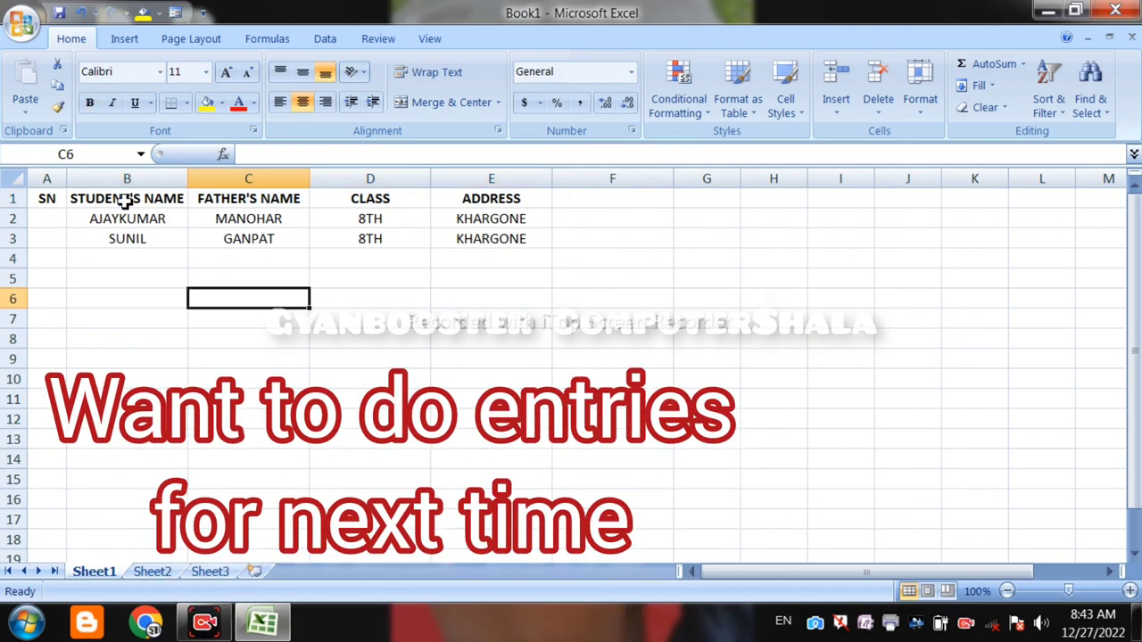
drag(127, 201, 509, 197)
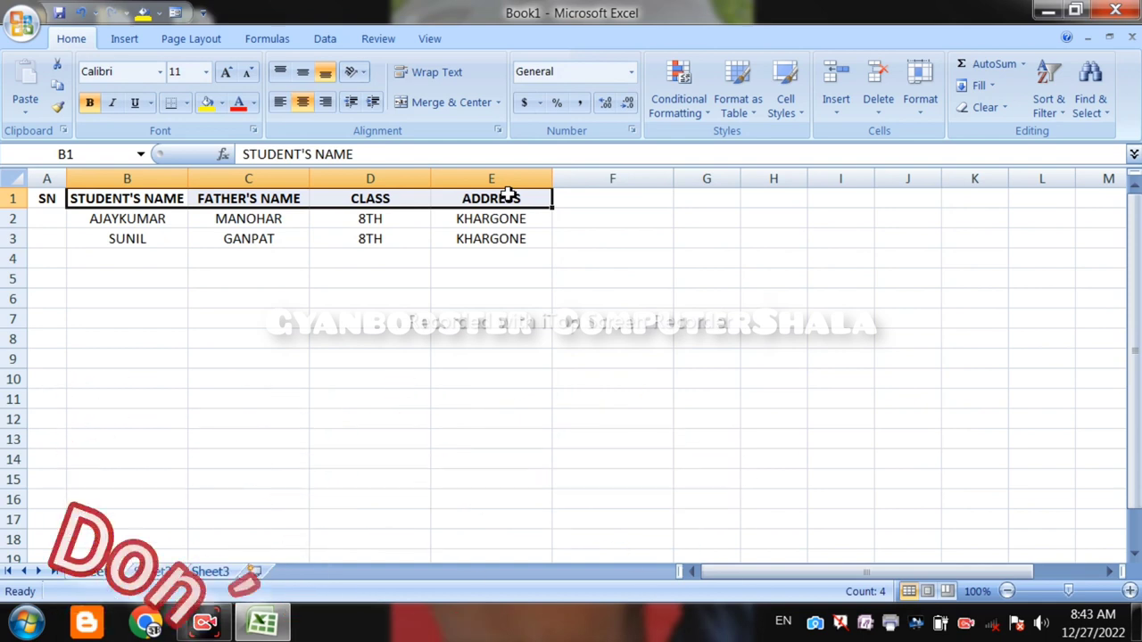
click(176, 13)
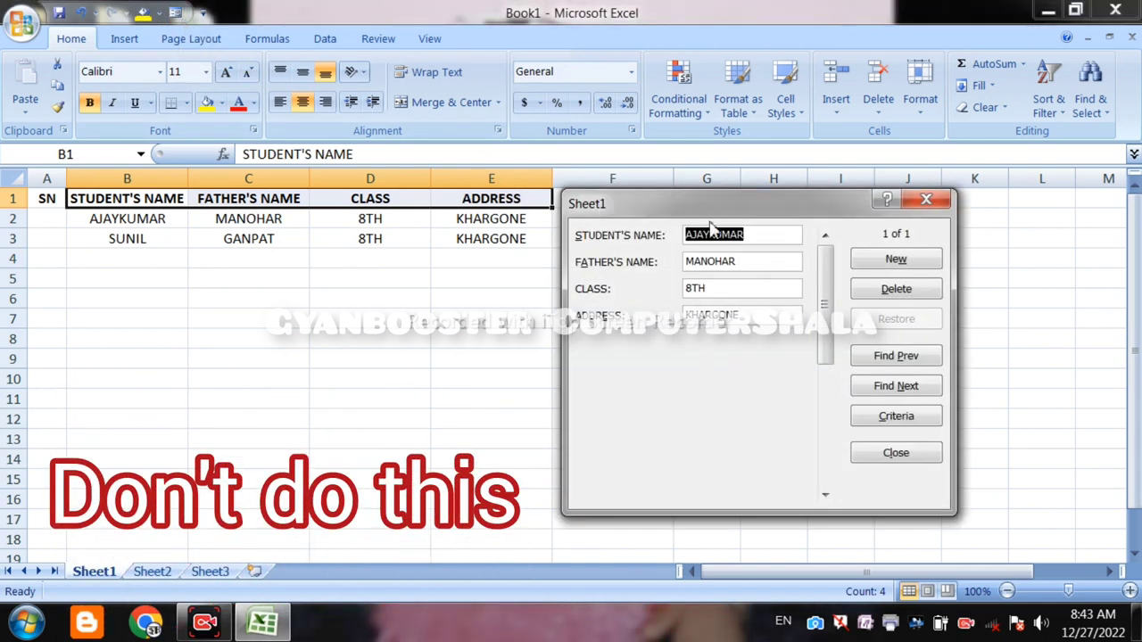
click(902, 393)
click(901, 391)
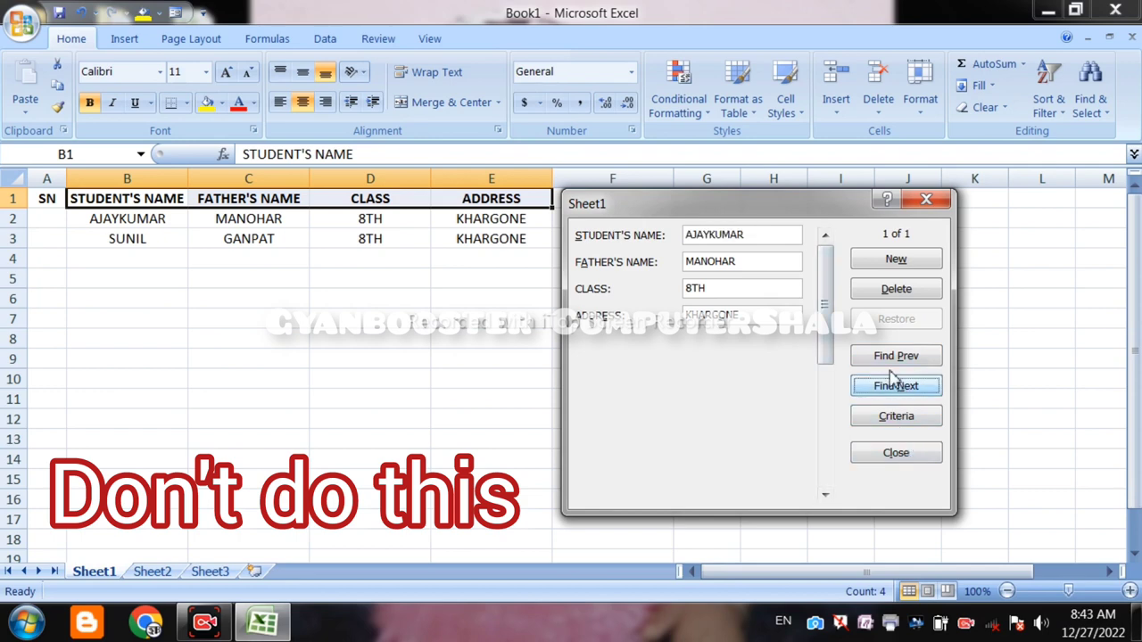
click(893, 362)
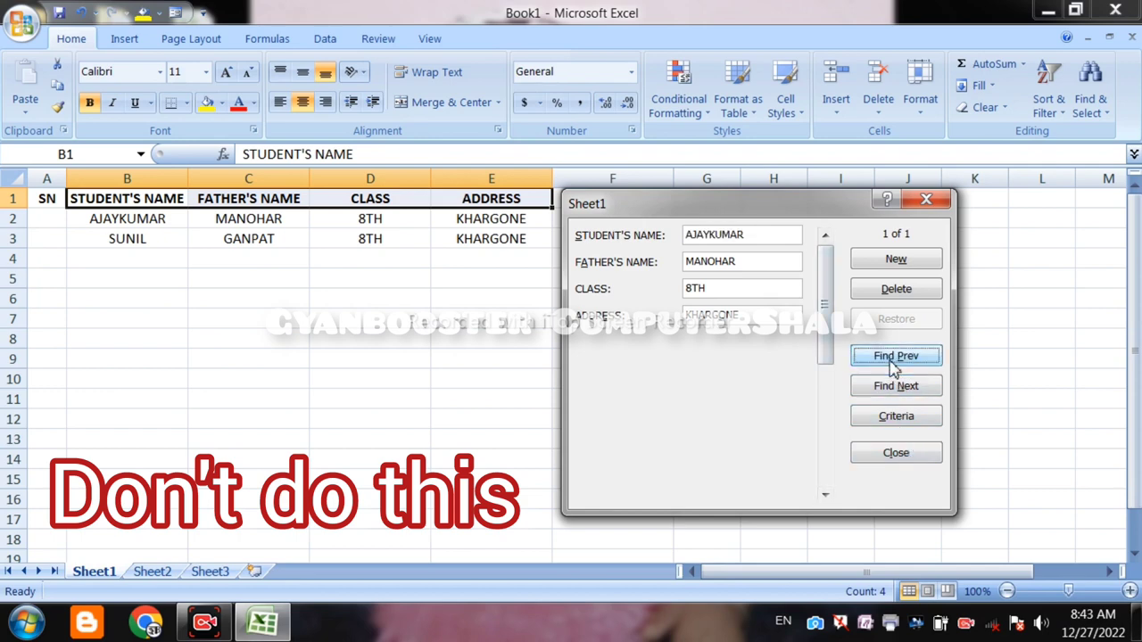
click(895, 266)
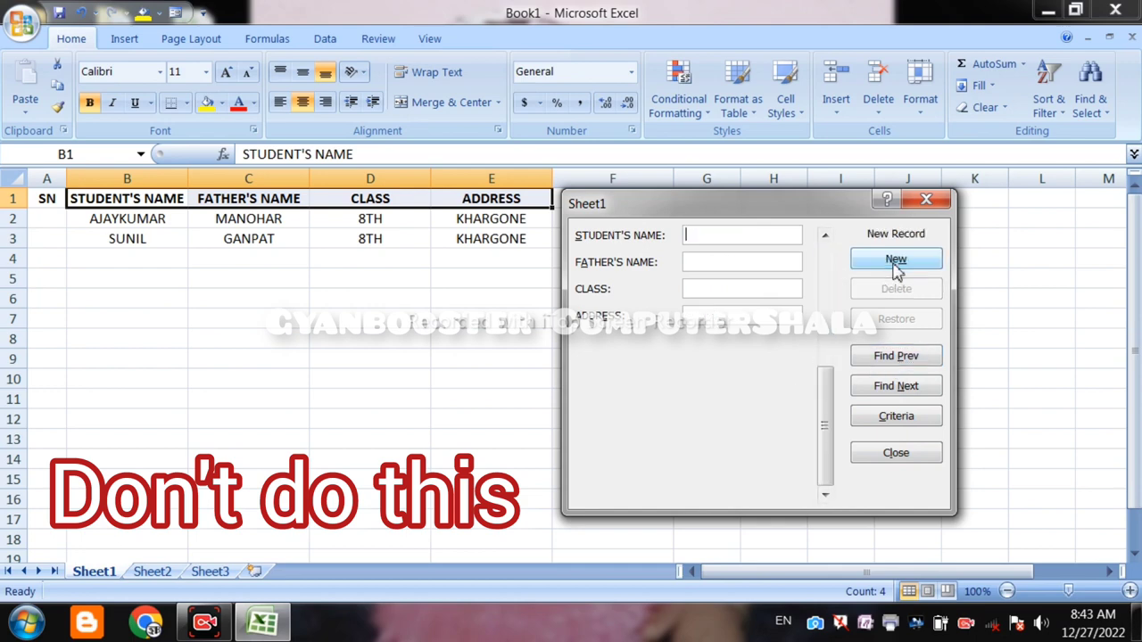
click(745, 235)
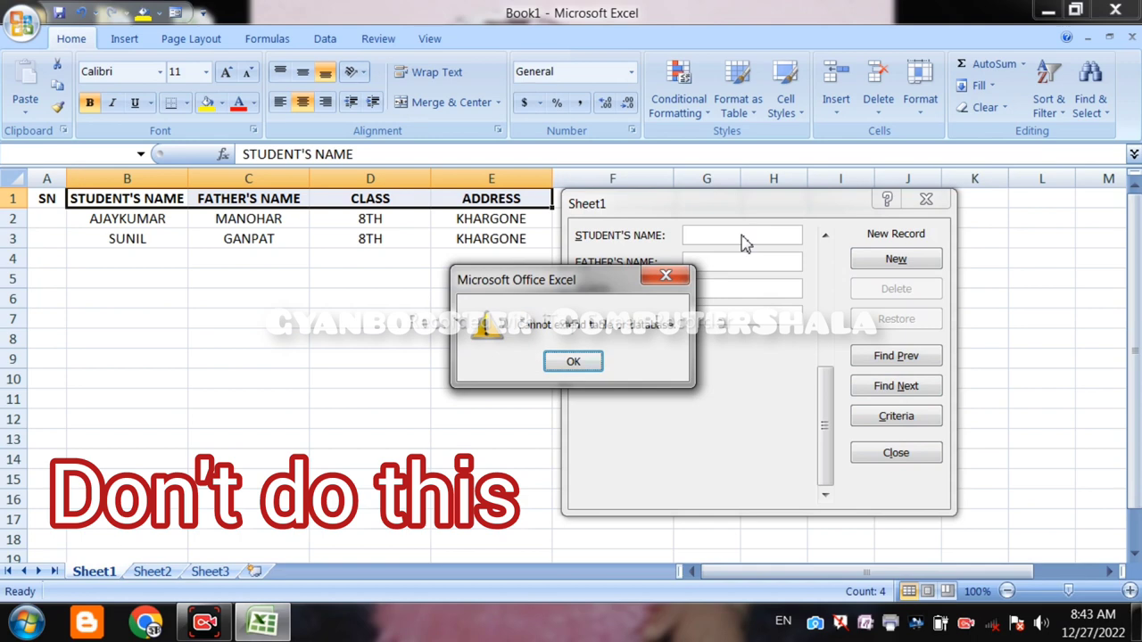
click(571, 366)
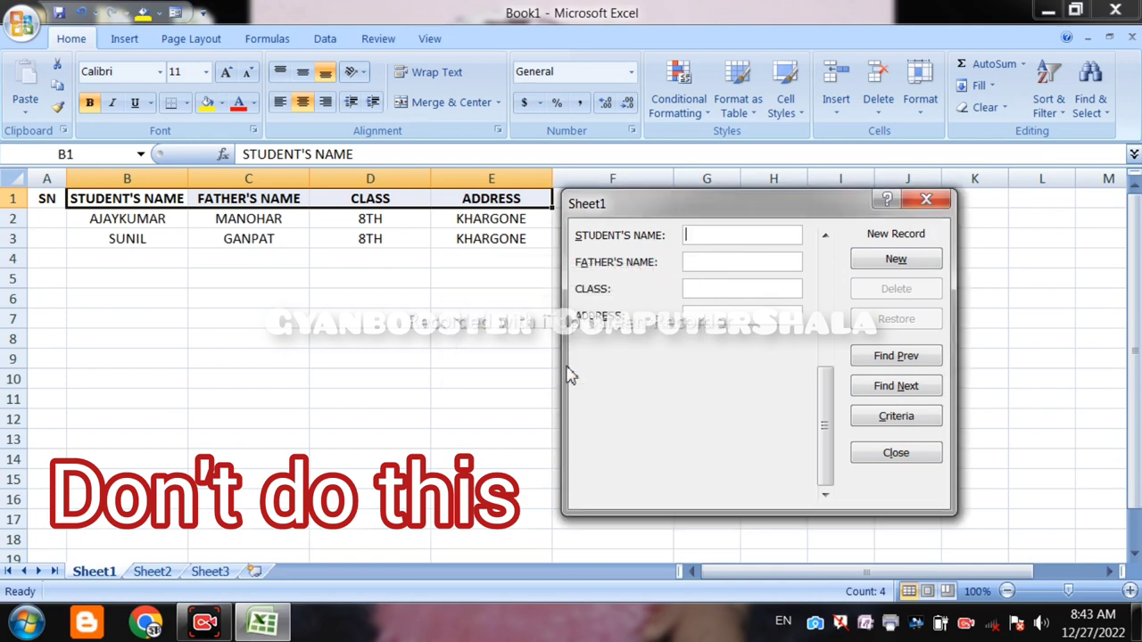
click(927, 202)
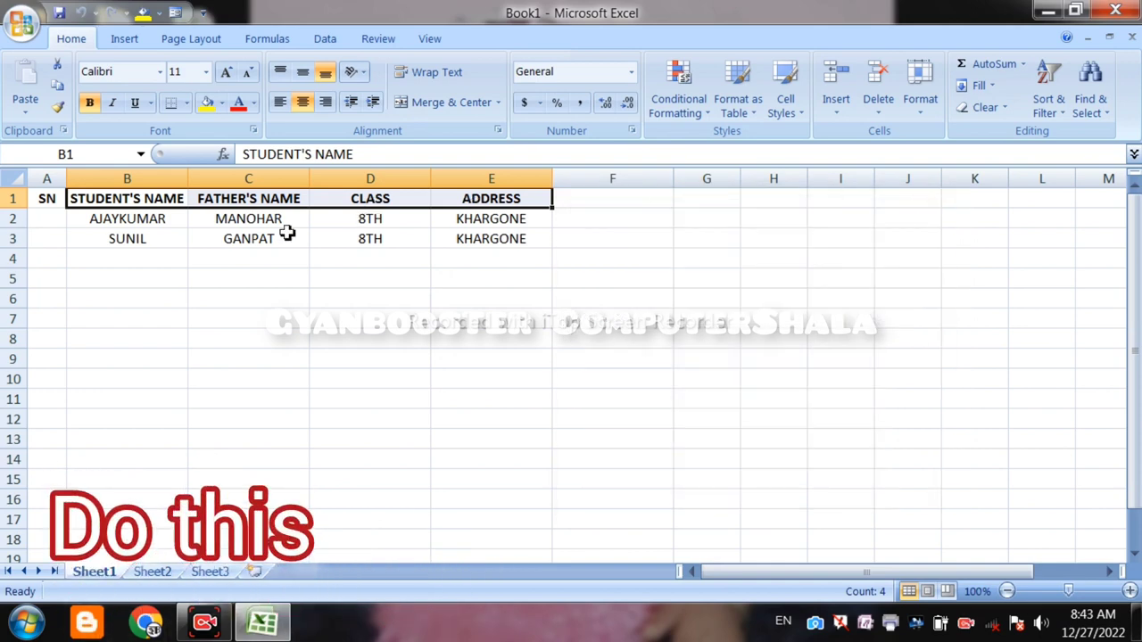
Open the data form over B1:E3, browse both existing records, and start a blank new record
drag(127, 200, 490, 234)
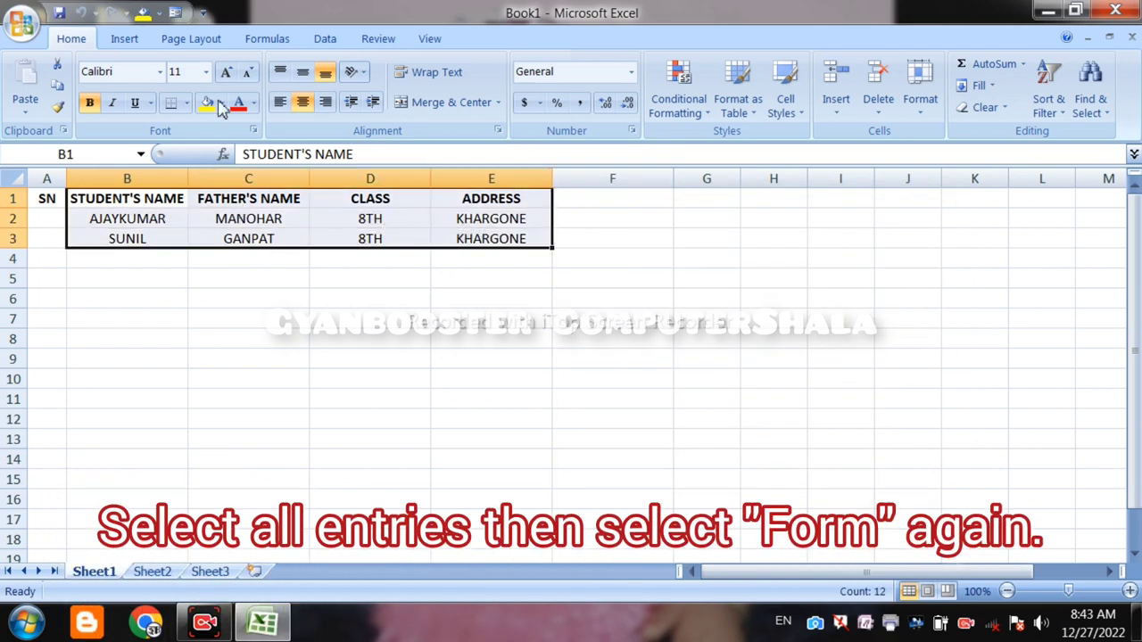
click(175, 13)
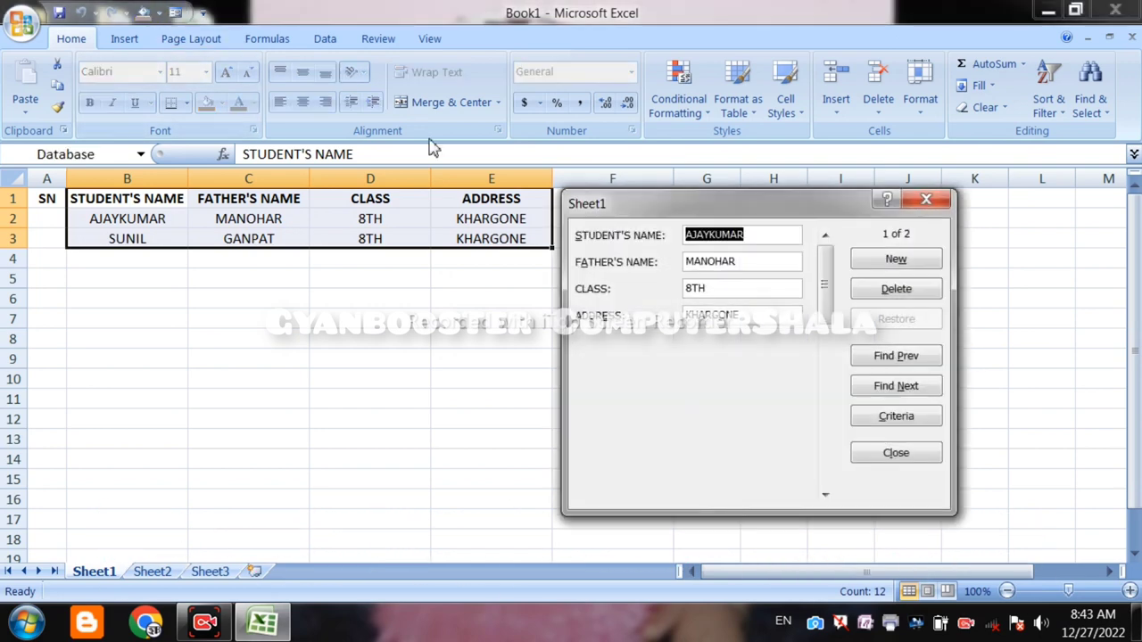
click(907, 364)
click(904, 388)
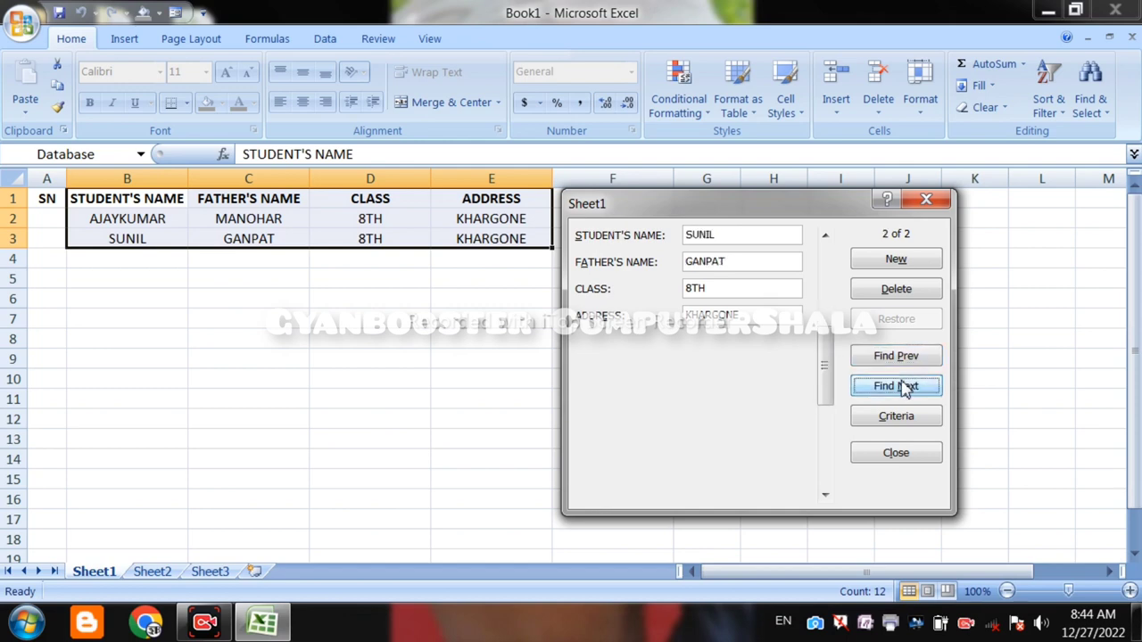
click(906, 389)
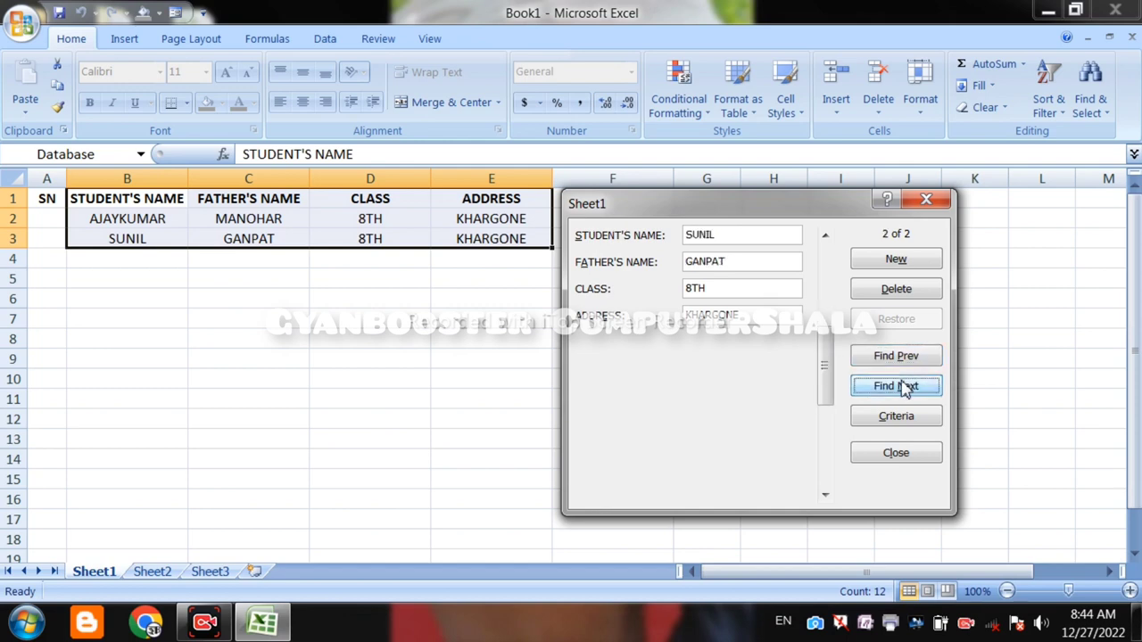
click(896, 360)
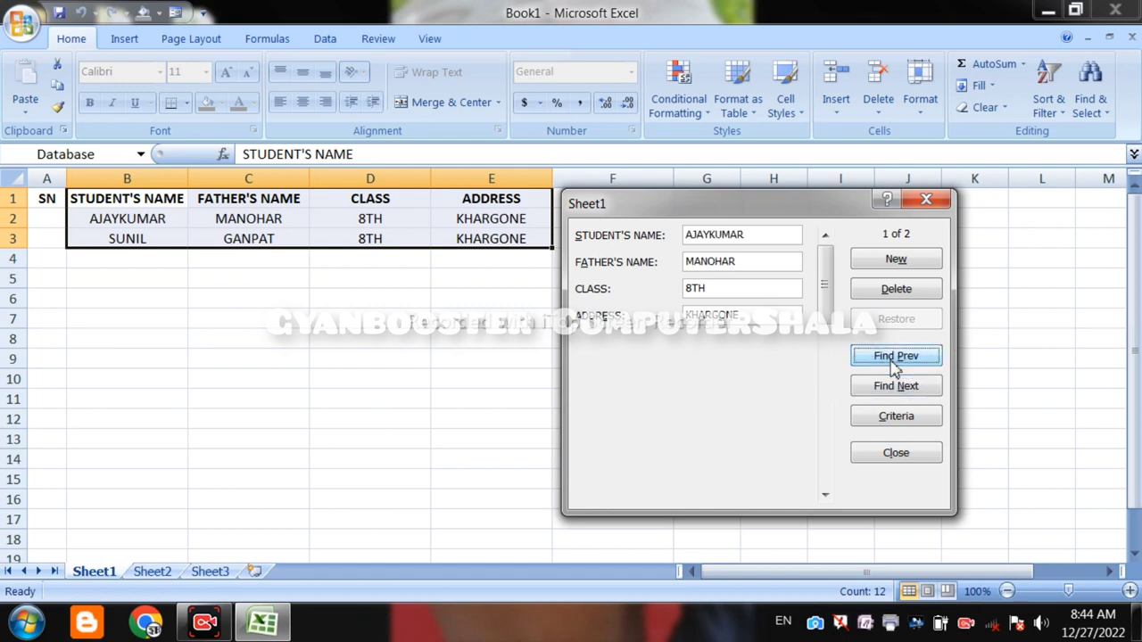
click(894, 261)
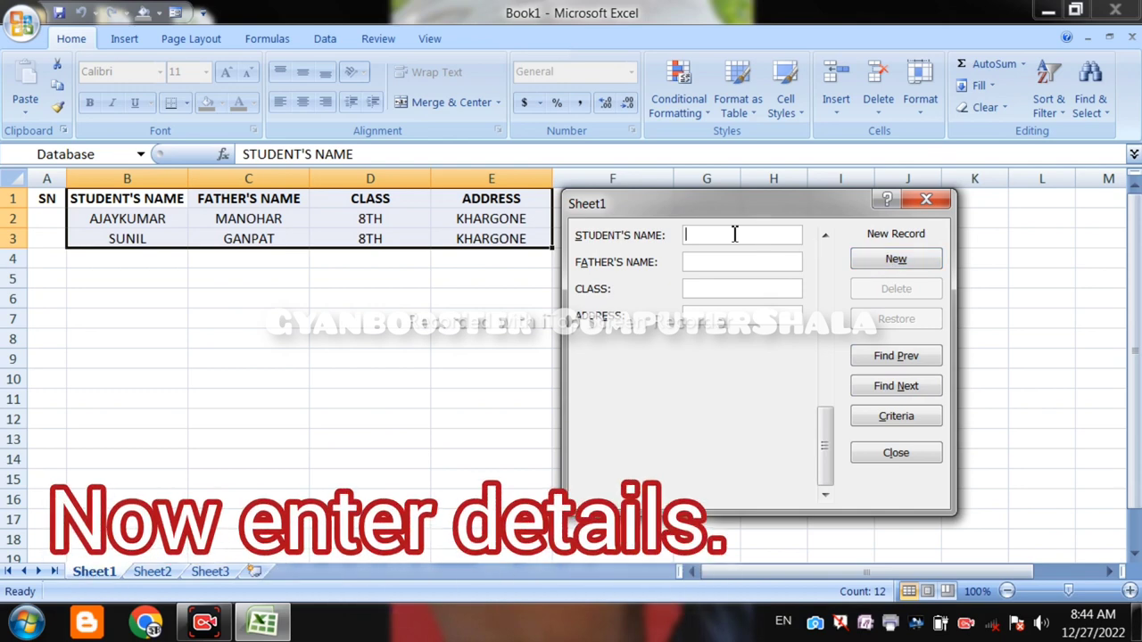
Enter the third, fourth and fifth student records with father's names, classes and addresses into rows 4–6
text(POOJA)
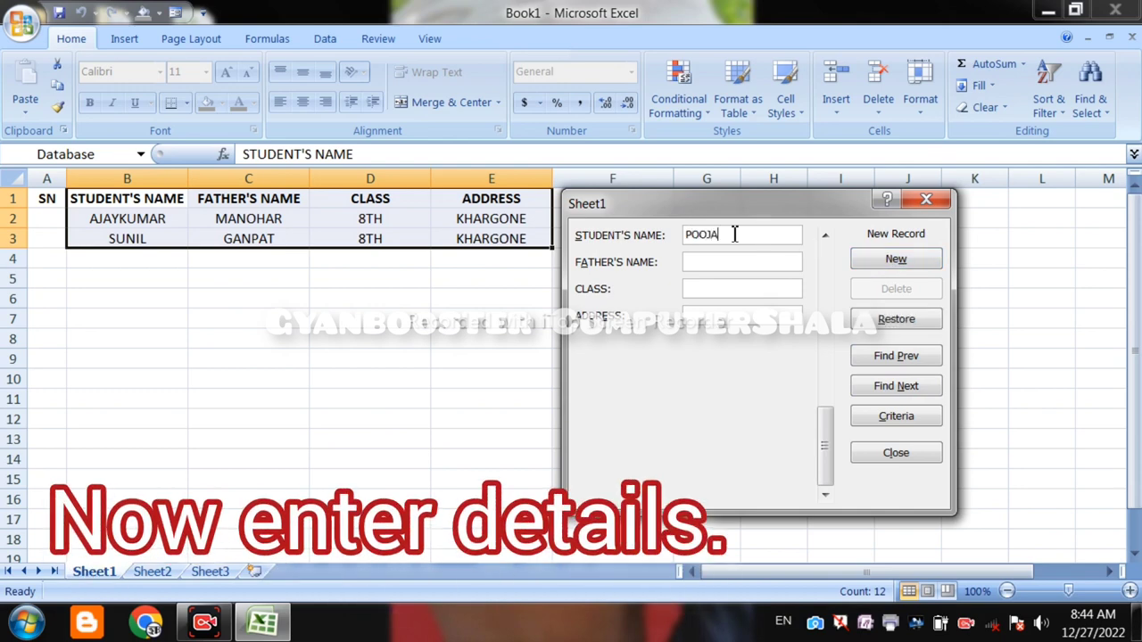
key(Tab)
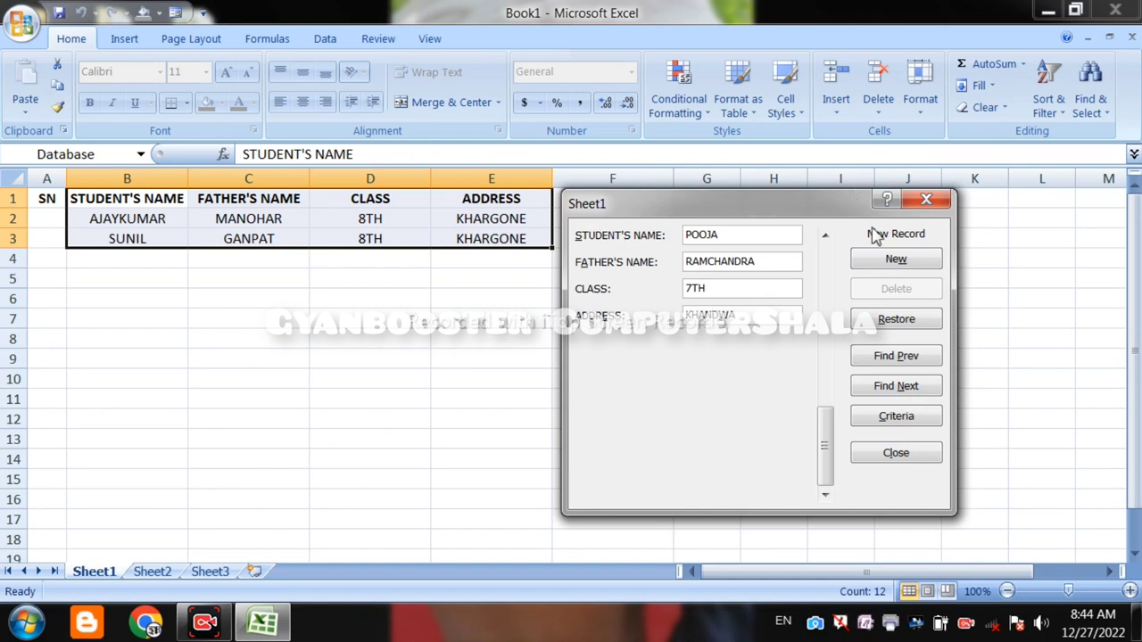
click(898, 260)
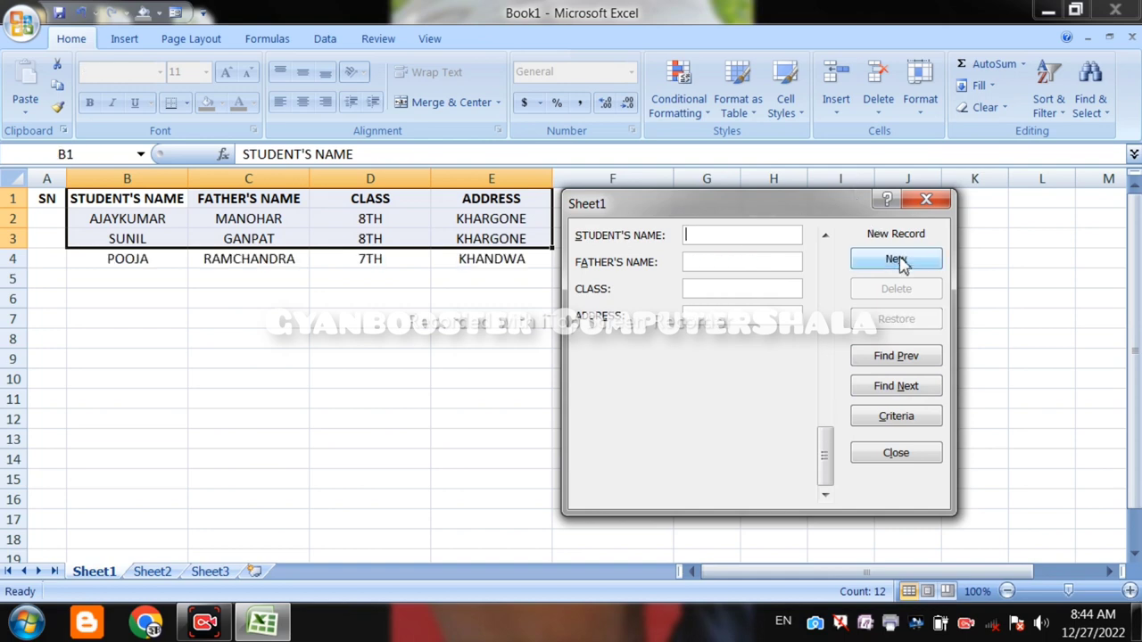
text(NEHA)
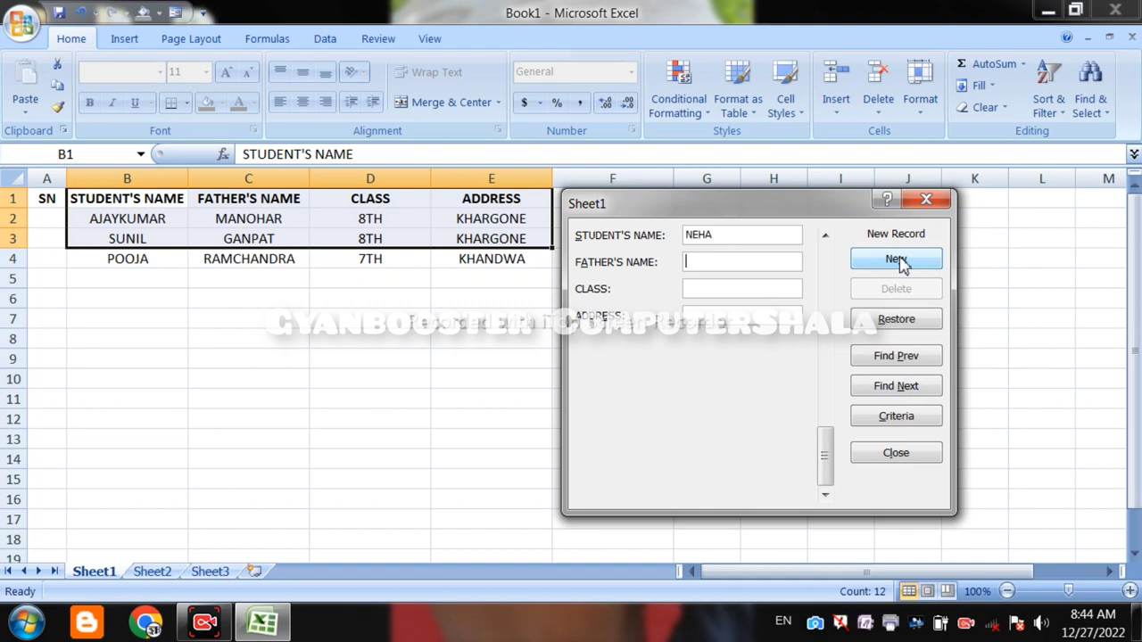
text(SH)
text(9T)
text(H)
text(DHAR)
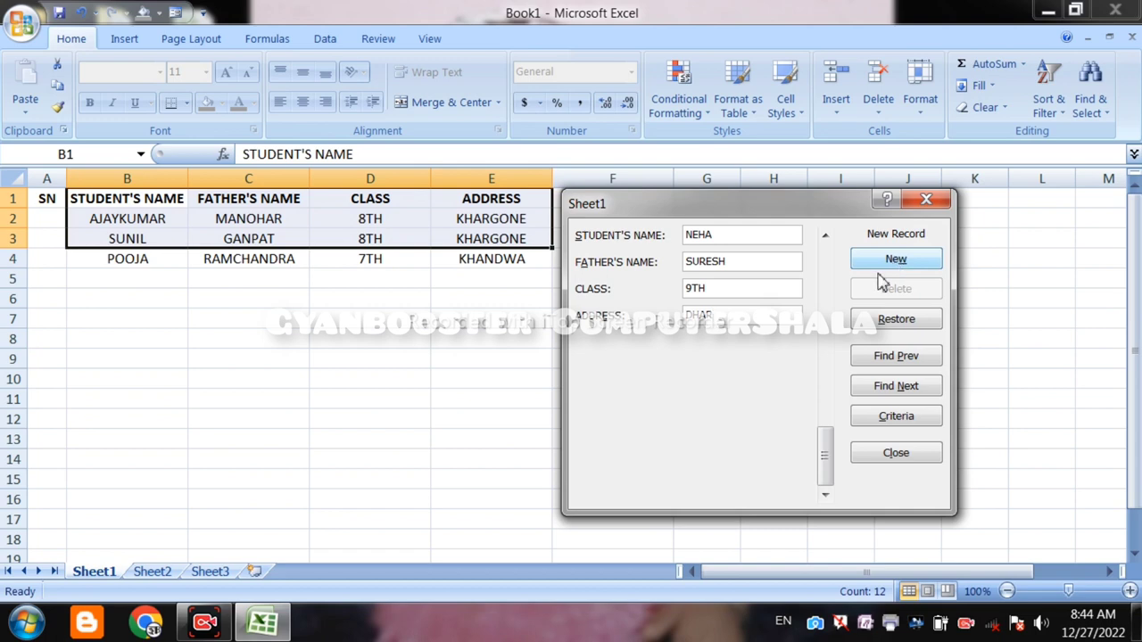
key(Return)
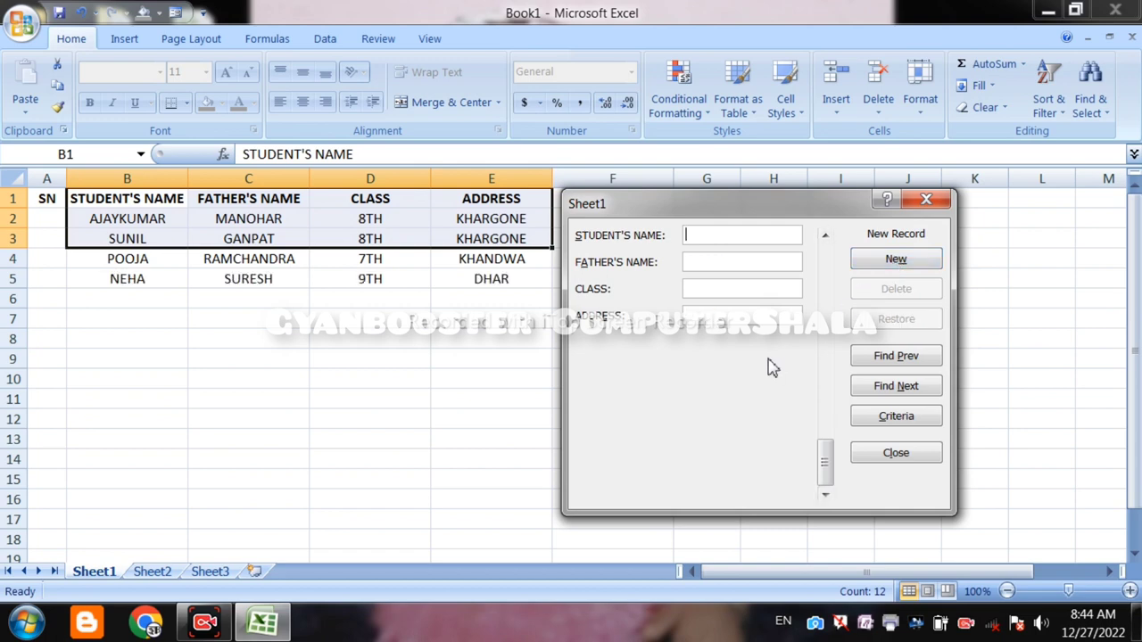
text(G)
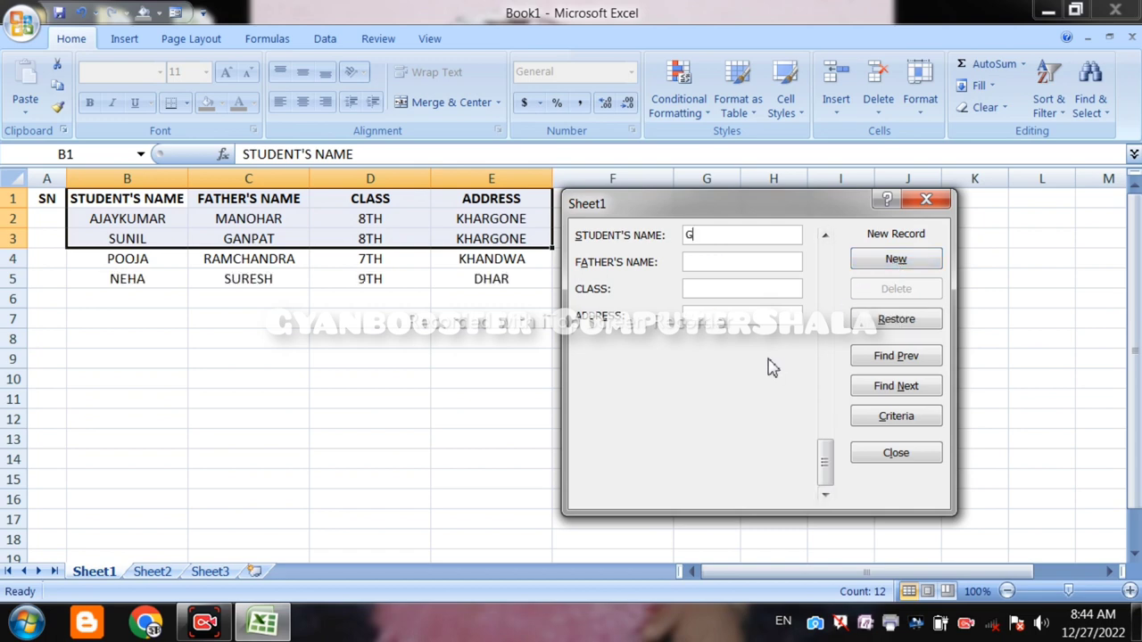
text(OPAL)
key(Tab)
text(GANPAT)
key(BackSpace)
key(BackSpace)
key(BackSpace)
text(PAT)
text(8TH)
text(KHANDWA)
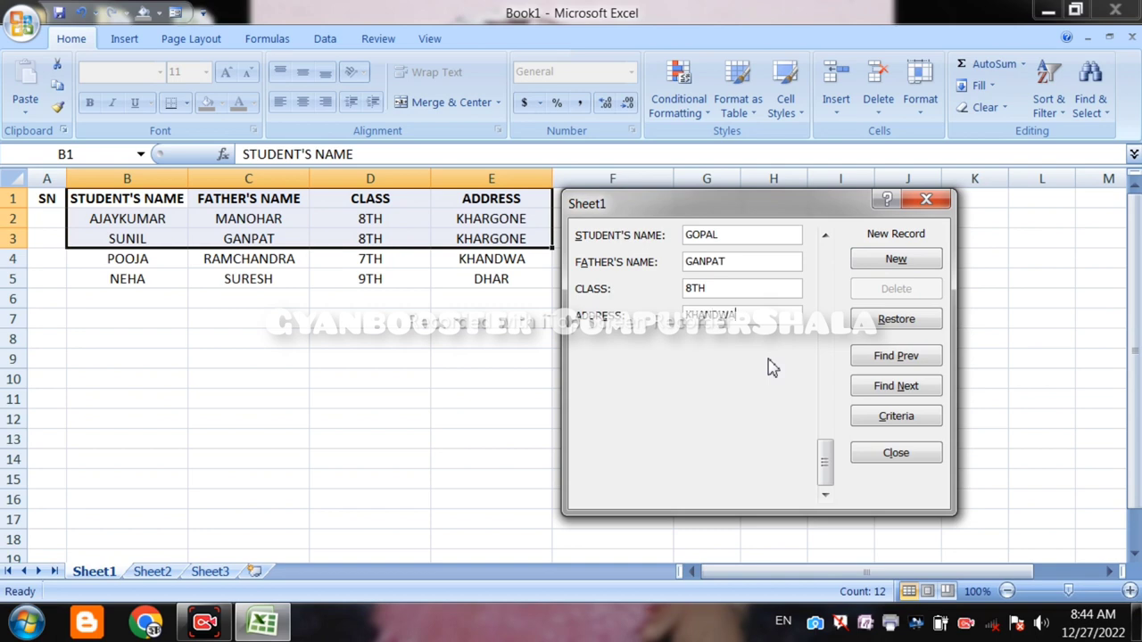
key(Return)
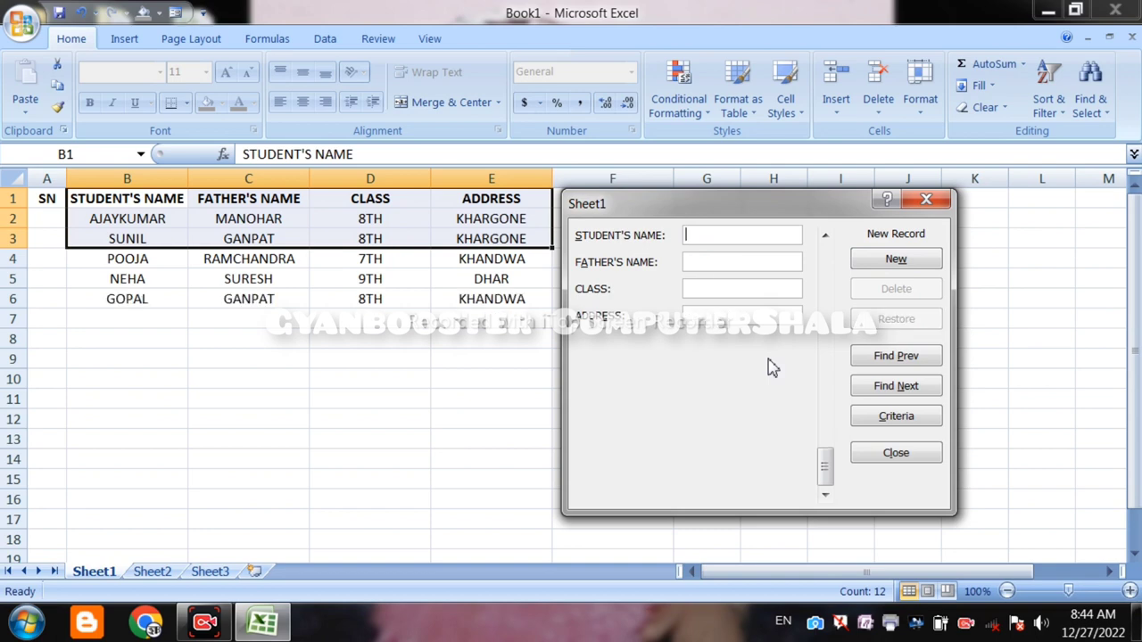
Close the data form and select the completed student table in rows 1 through 6
click(928, 203)
mouse_move(515, 300)
mouse_down()
mouse_move(114, 161)
mouse_move(13, 159)
mouse_up()
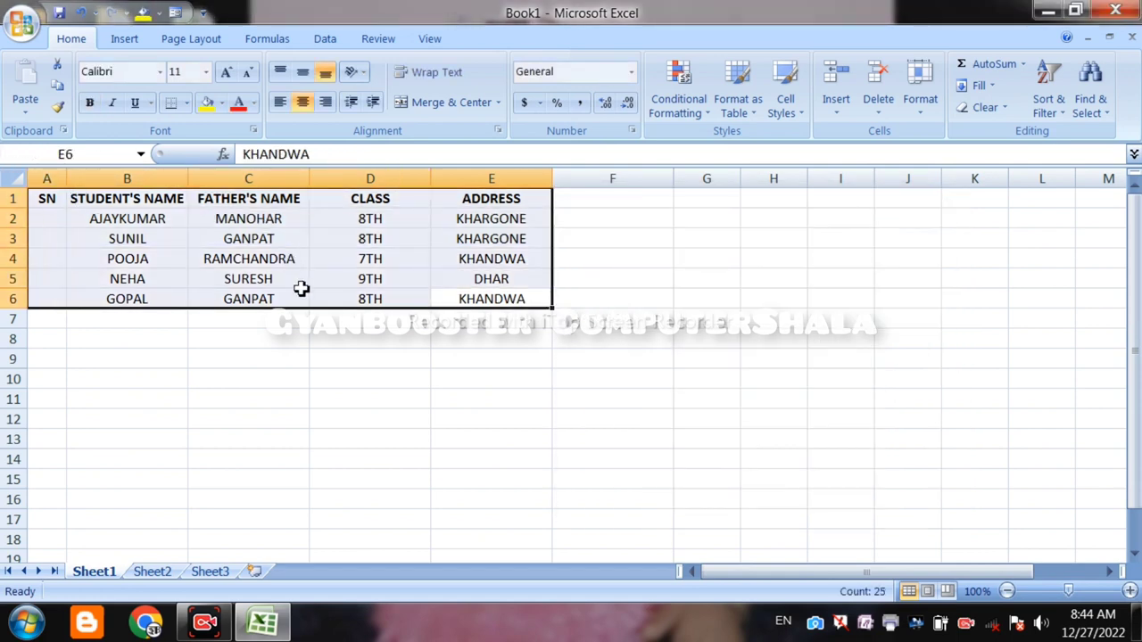